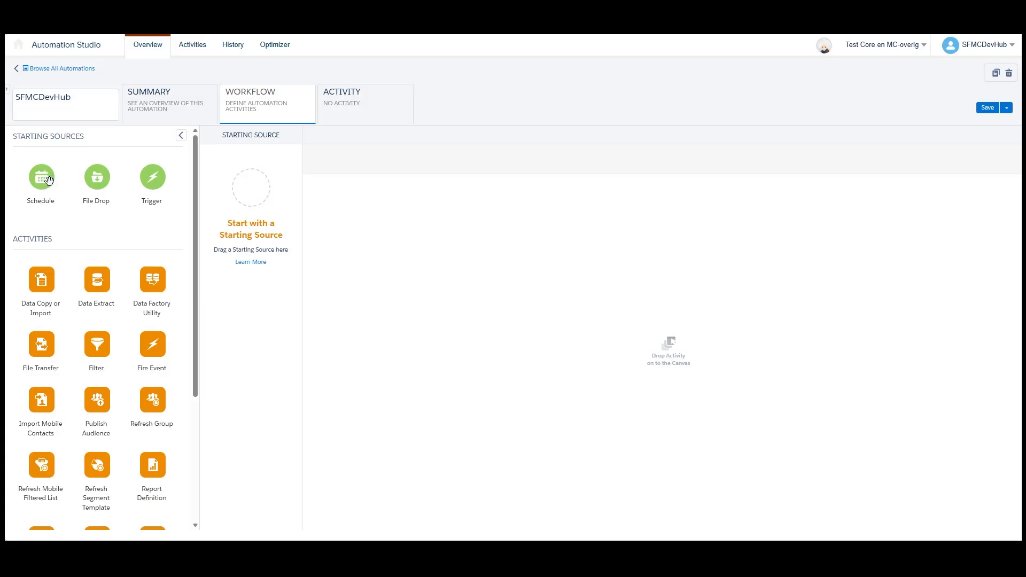
- Add a Schedule starting source beginning 16-04-2026 and apply the recommended start time of 1:47 AM
drag(37, 180, 250, 191)
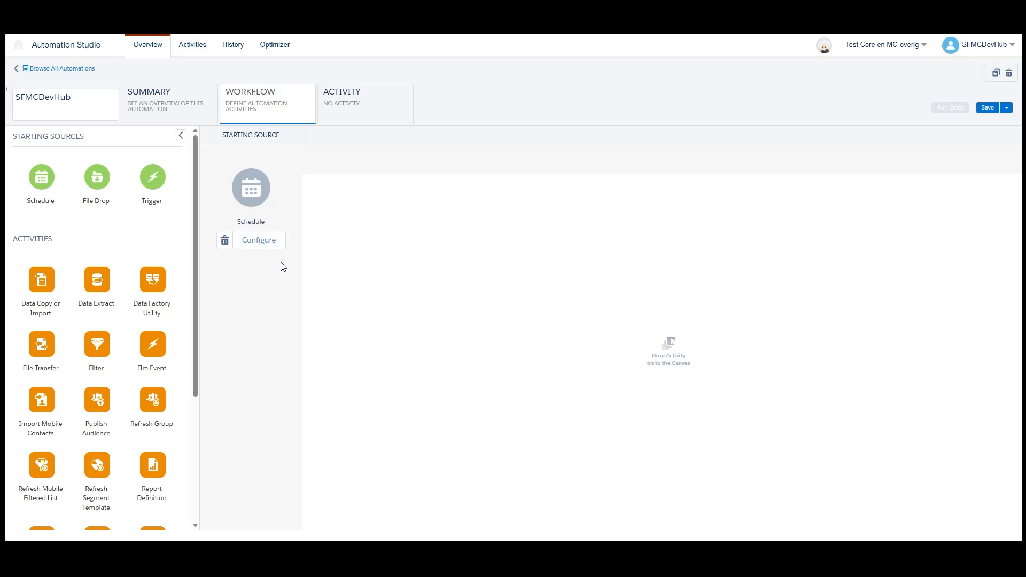
click(270, 241)
click(423, 236)
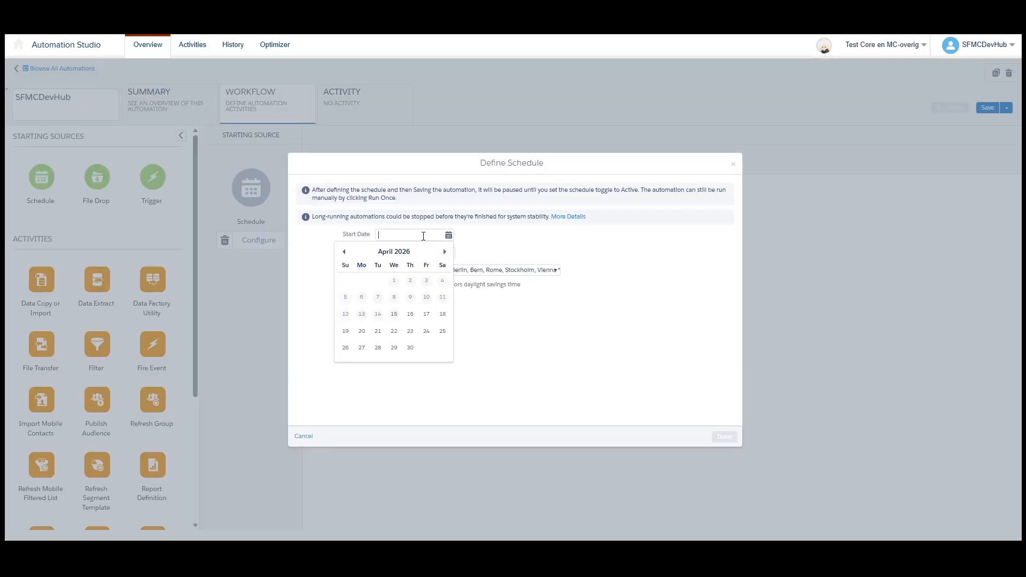
click(411, 315)
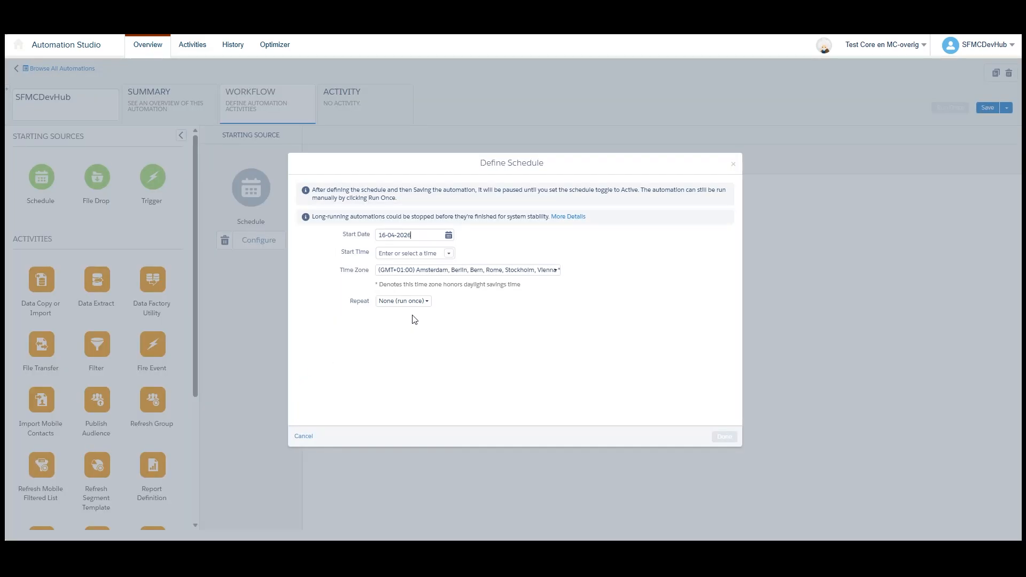
click(446, 254)
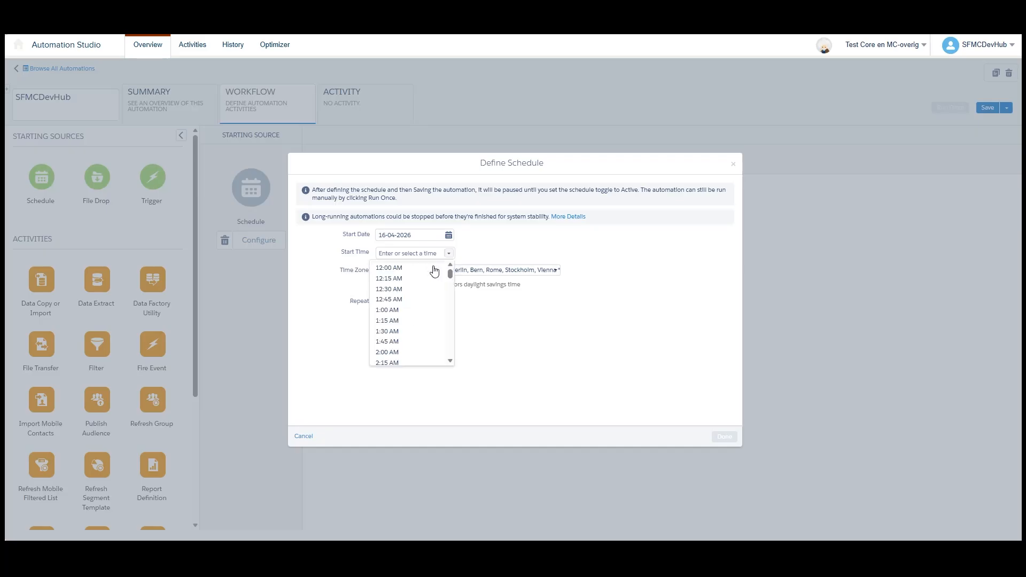
click(390, 336)
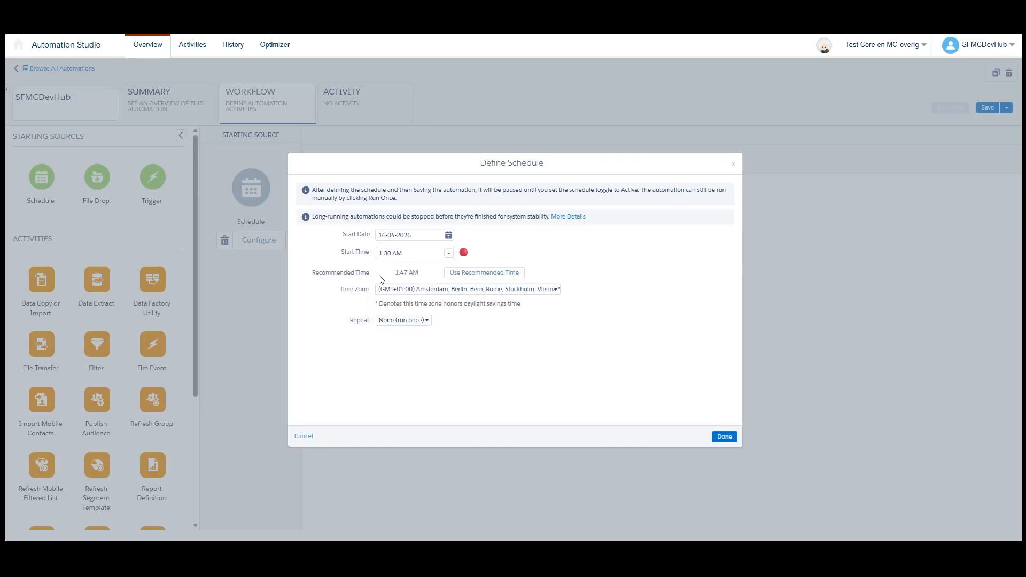
mouse_move(464, 254)
click(479, 274)
- Set the schedule to repeat daily every 1 day with no end and finish defining it
click(399, 323)
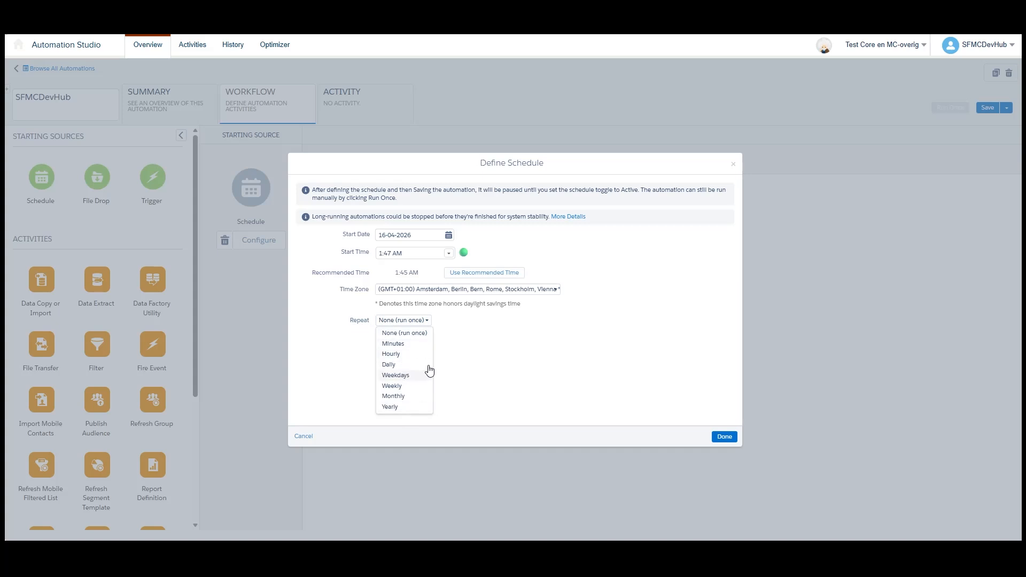
click(336, 337)
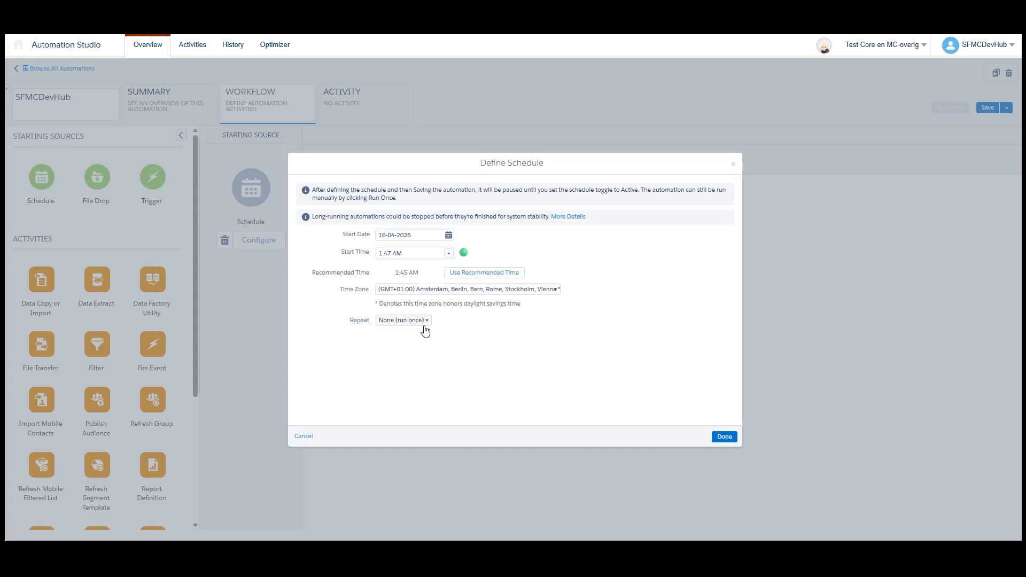
click(408, 322)
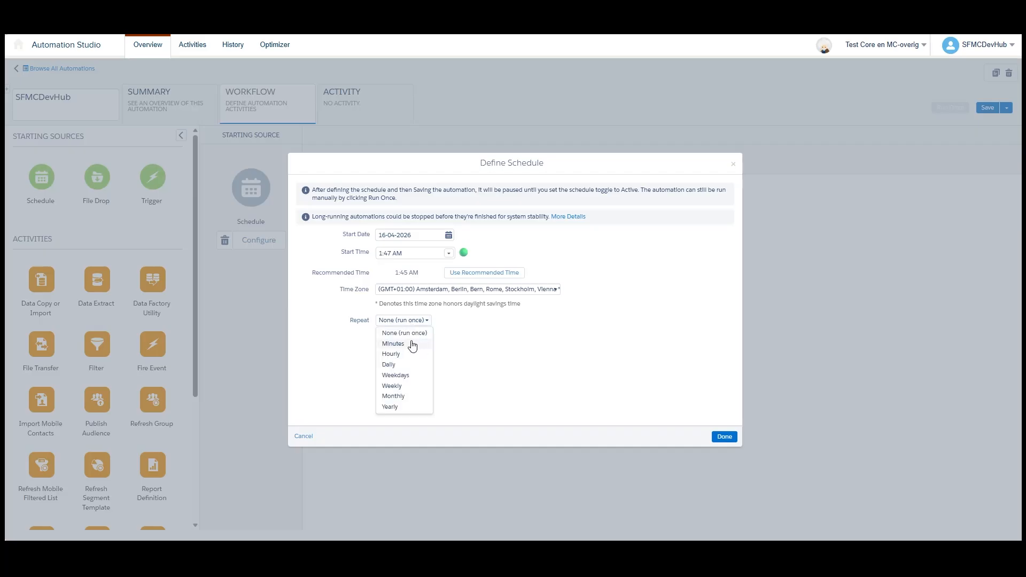
click(400, 366)
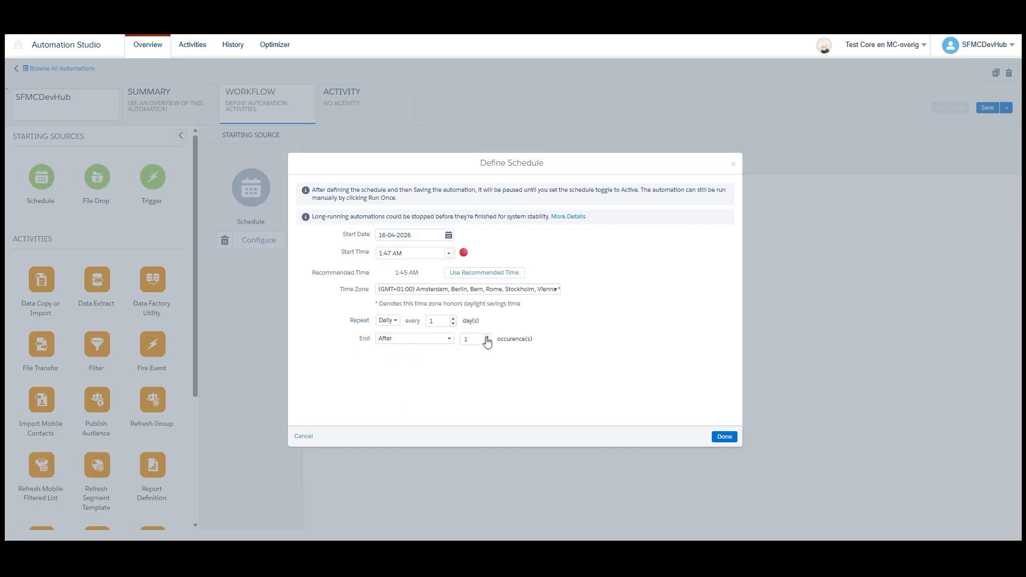
click(434, 338)
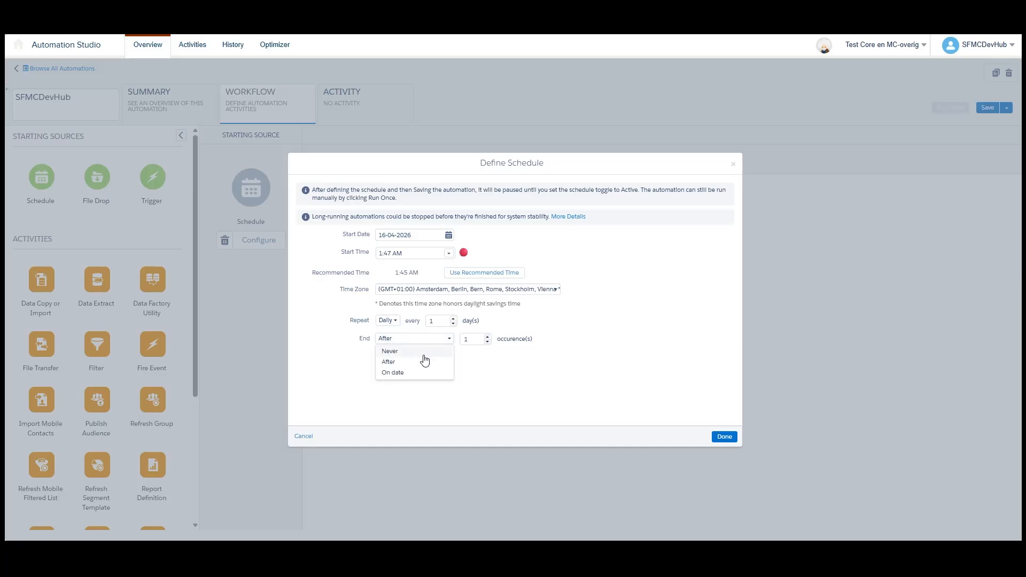
click(415, 351)
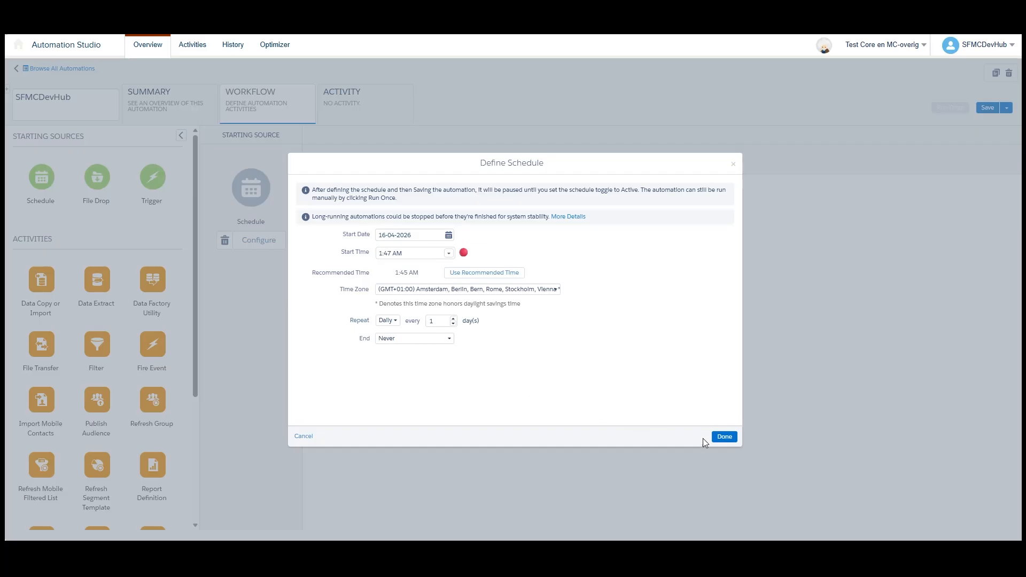
click(722, 437)
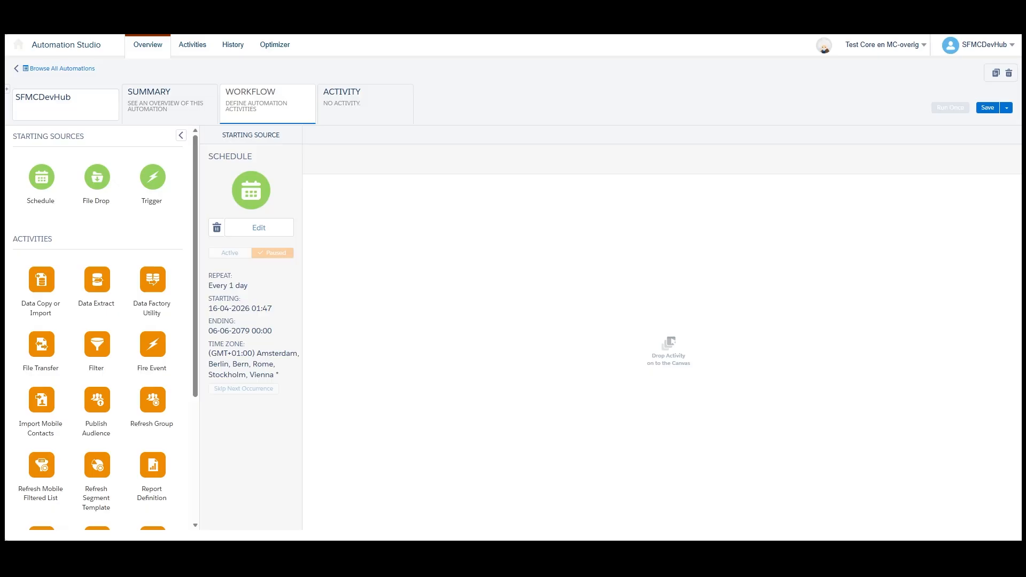
- Add Data Copy or Import, File Transfer, SQL Query, Script, Send Email and Verification activities as consecutive workflow steps
drag(42, 279, 379, 214)
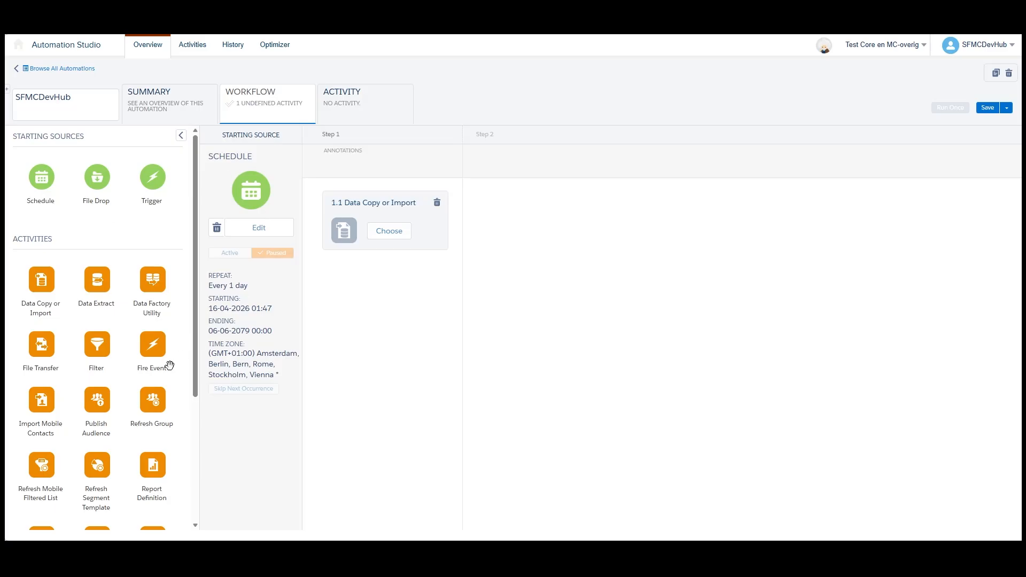
drag(42, 344, 526, 222)
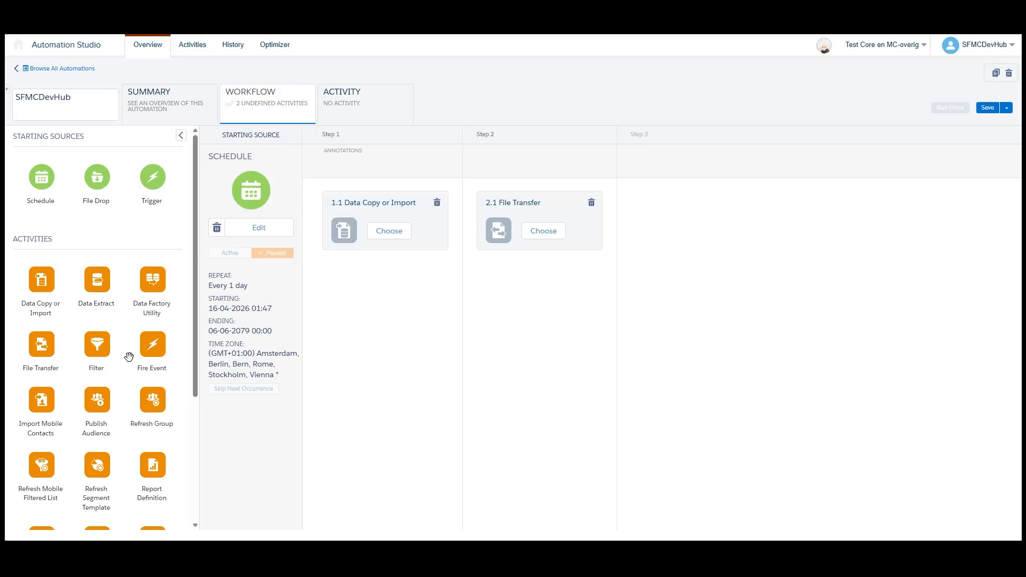
scroll(125, 355, down, 4)
drag(44, 350, 704, 231)
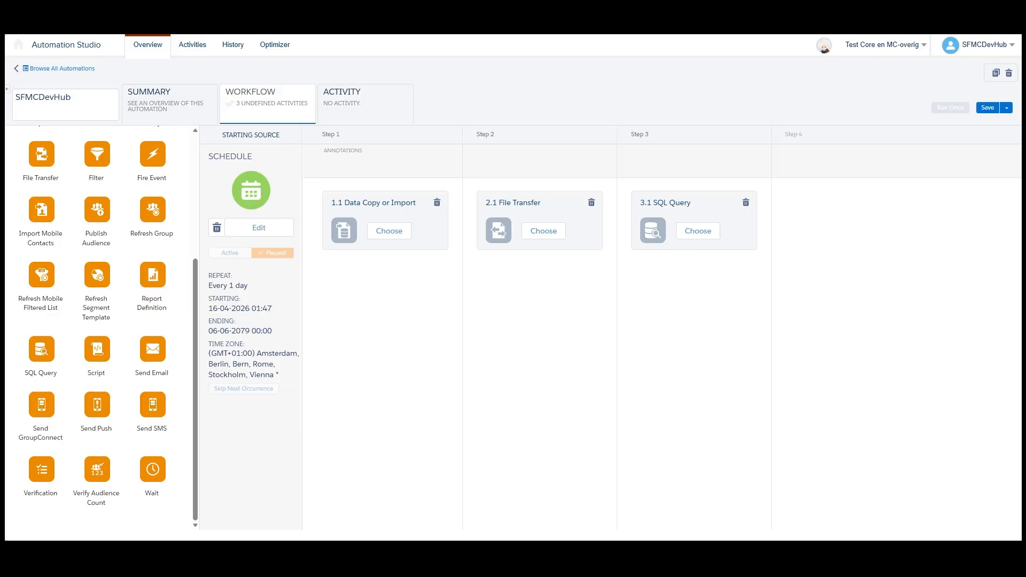
drag(97, 349, 813, 224)
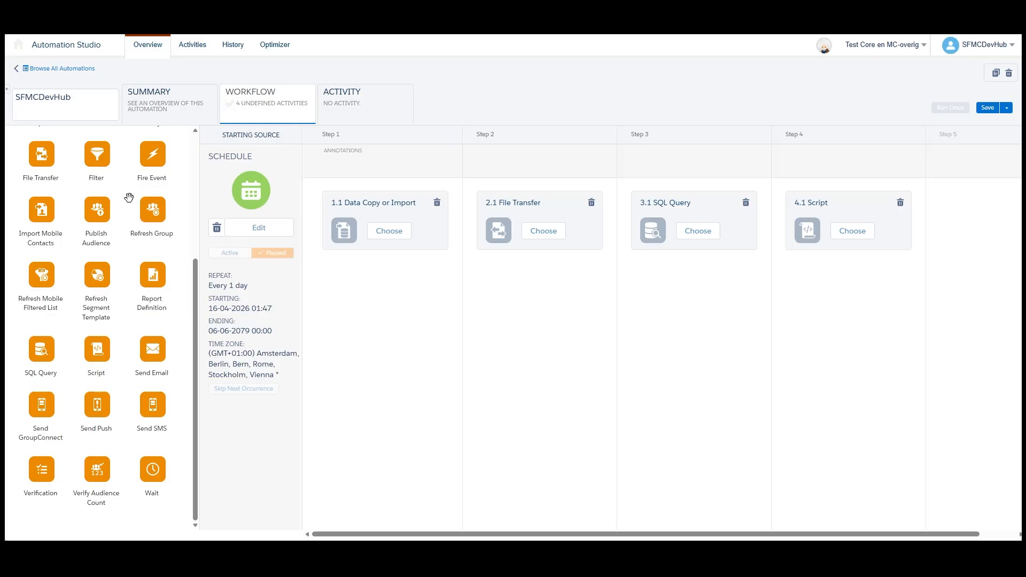
drag(153, 348, 994, 206)
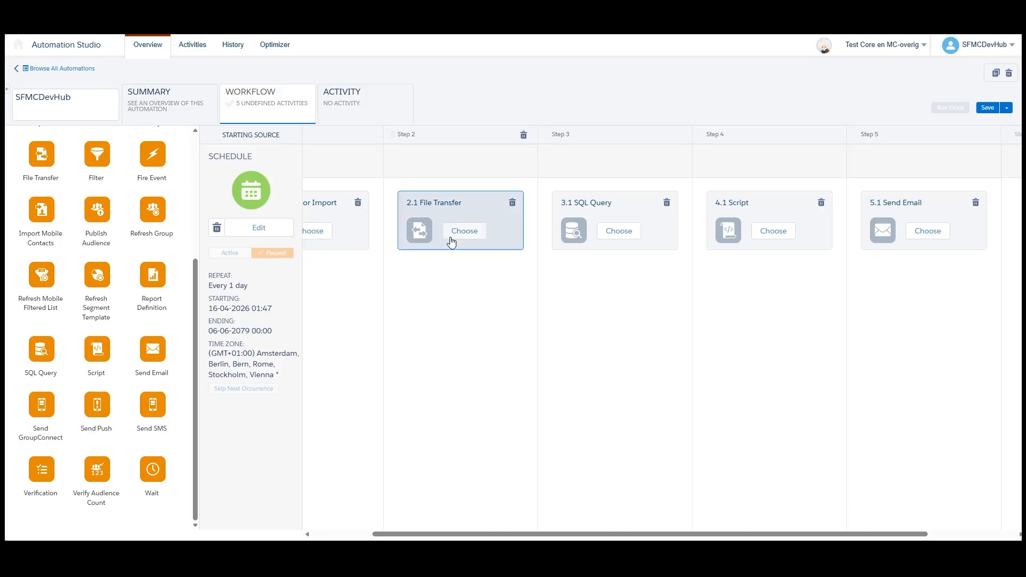
drag(42, 469, 946, 221)
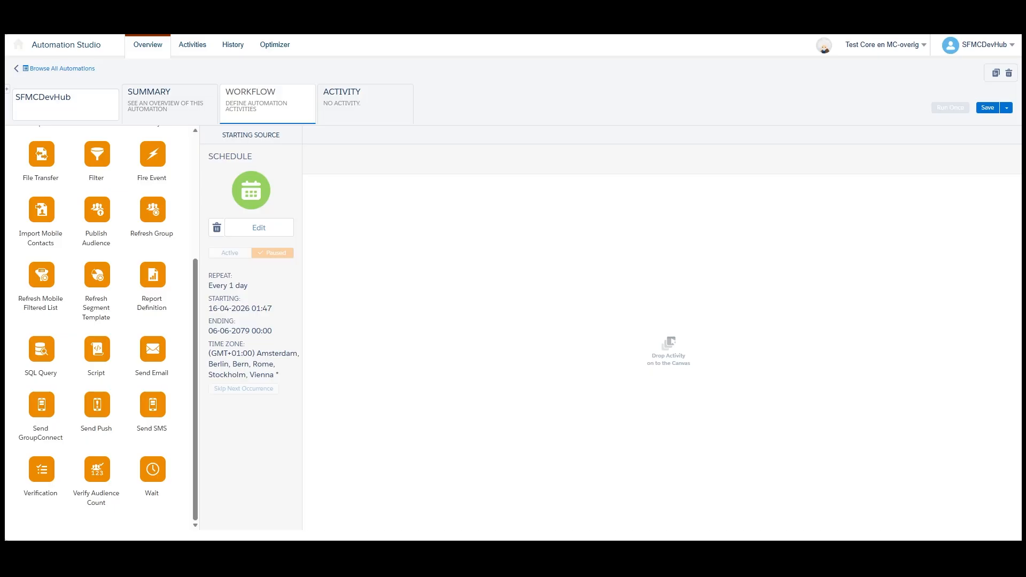
- Add an SQL Query activity as step 1 of the workflow
scroll(150, 365, up, 4)
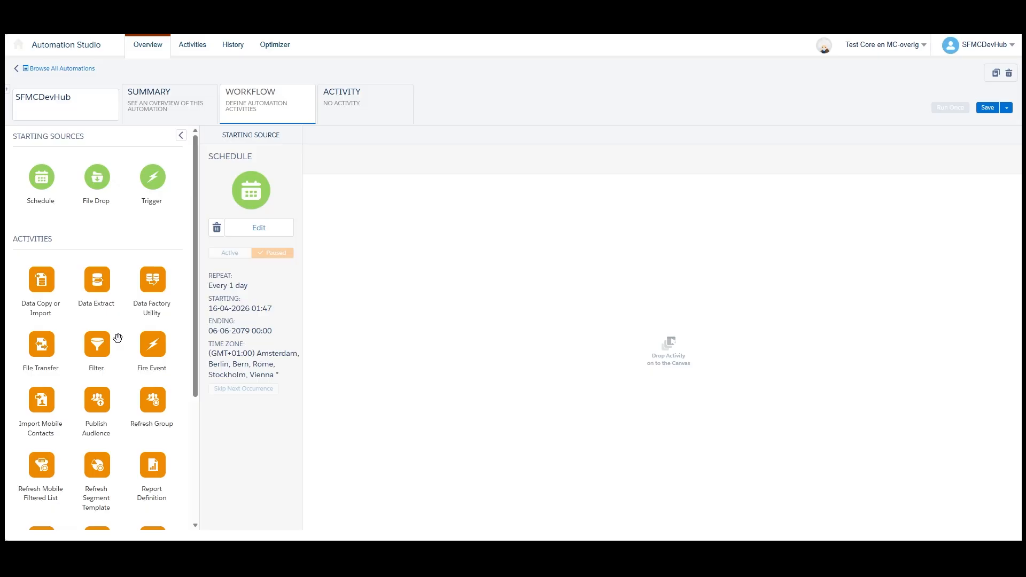
scroll(118, 342, down, 4)
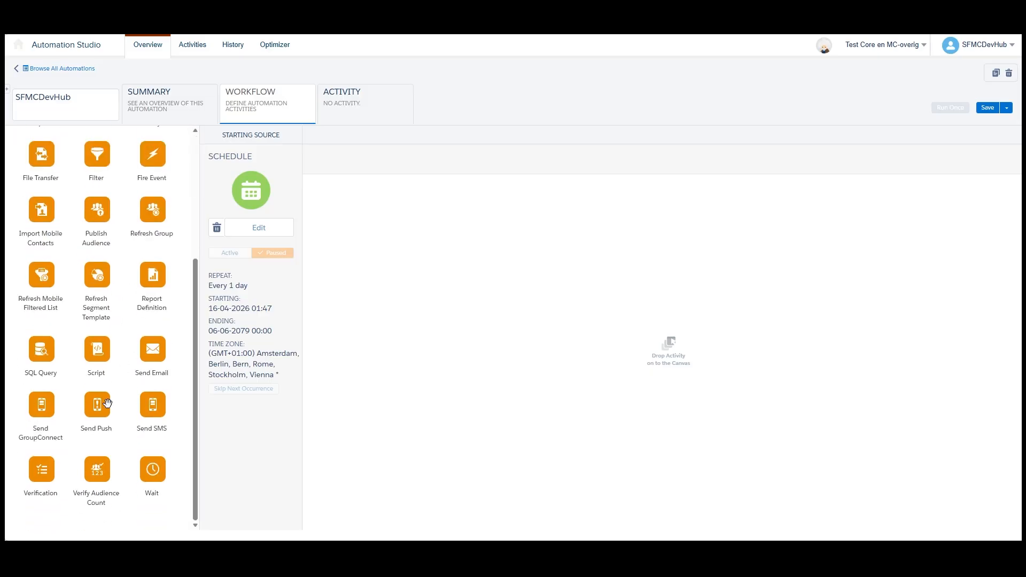
drag(37, 352, 378, 278)
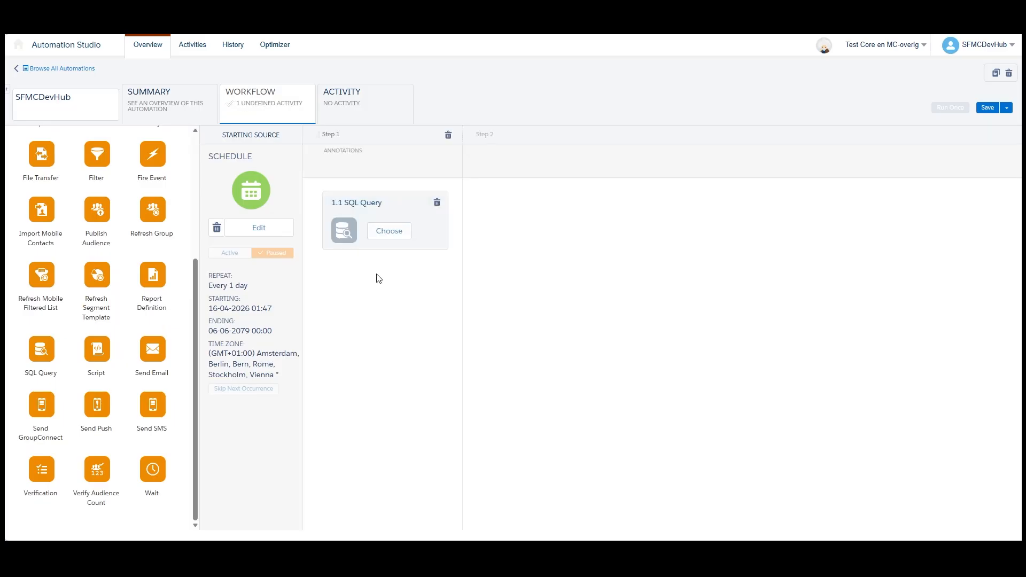
click(389, 231)
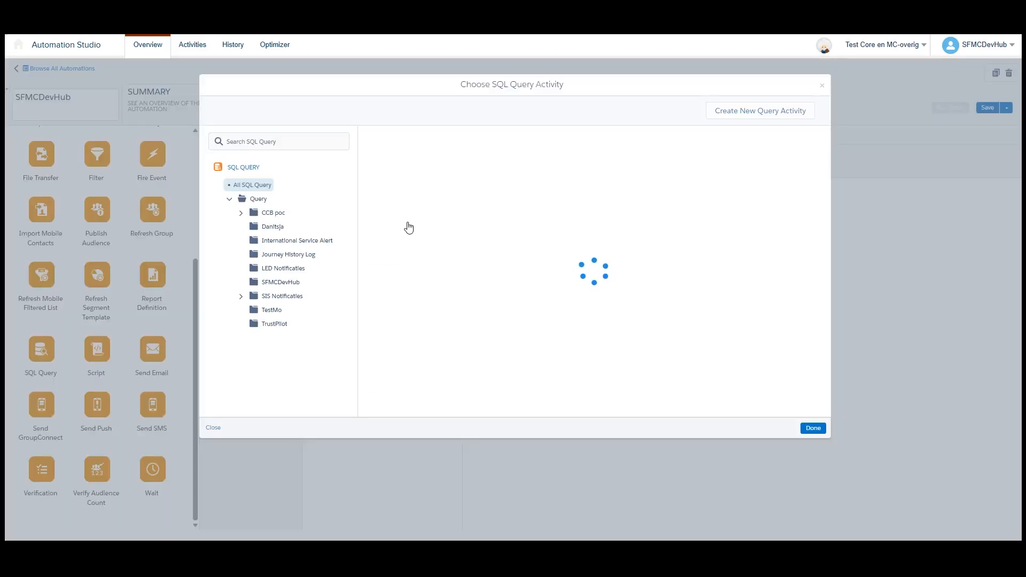
click(738, 110)
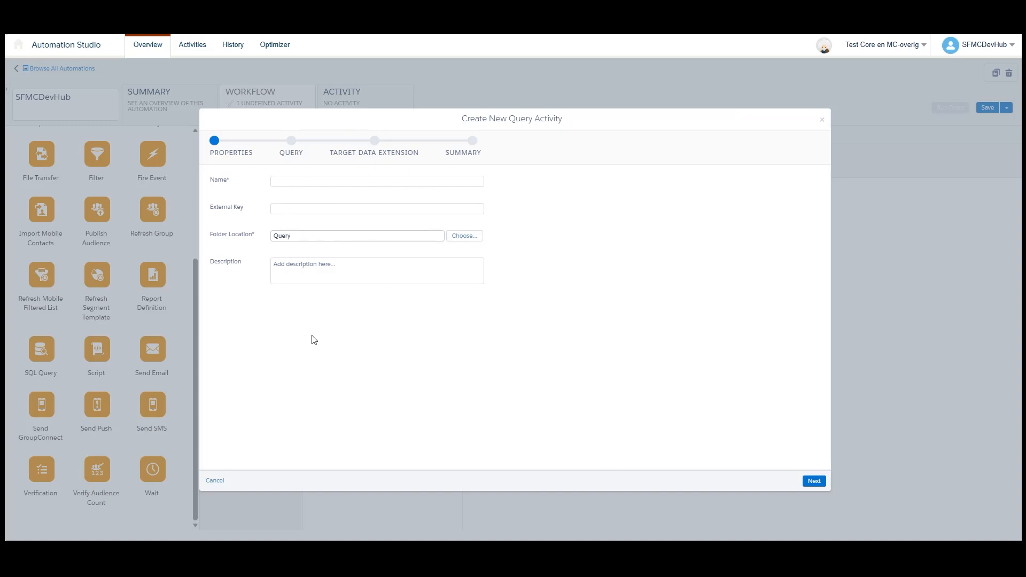
click(213, 481)
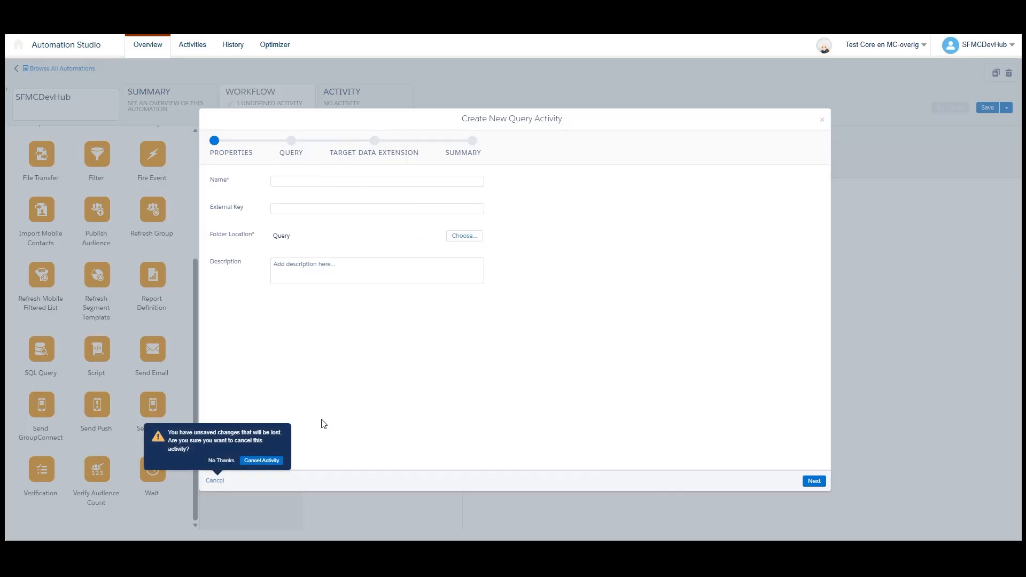
click(263, 460)
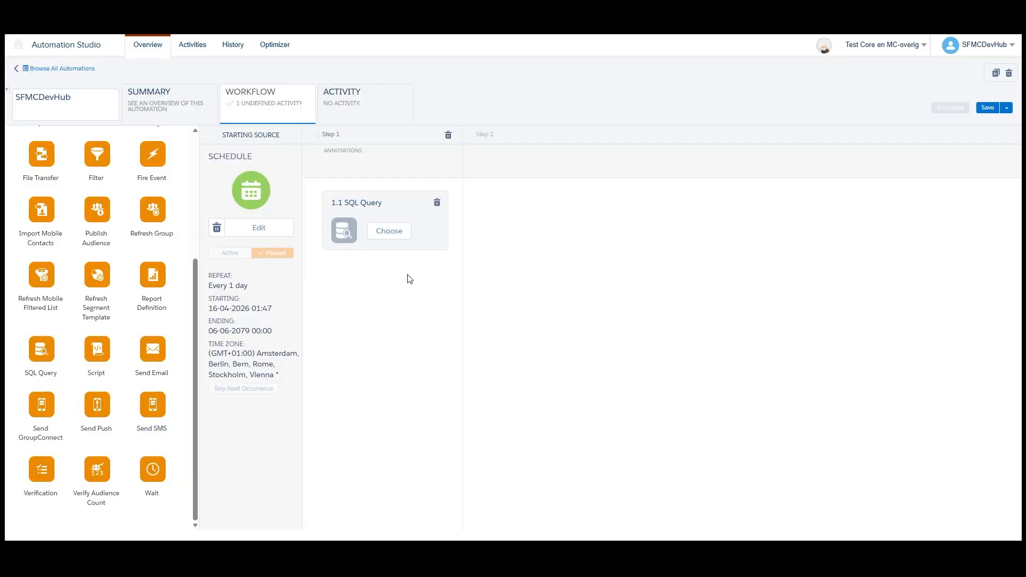
- Assign the existing SFMCDevHub Import query from the SFMCDevHub folder to the SQL Query activity in step 1
click(198, 47)
click(390, 232)
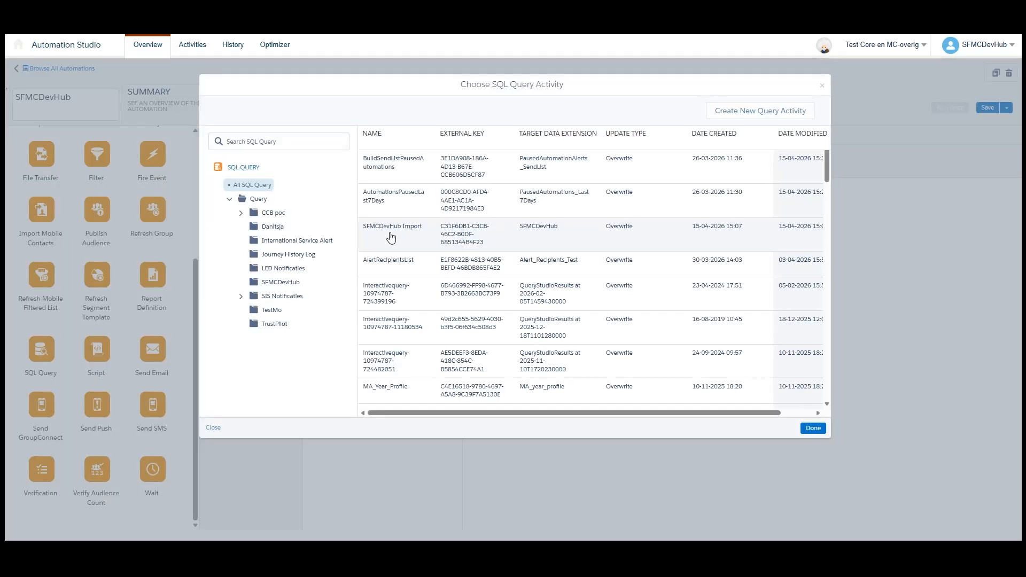
click(281, 282)
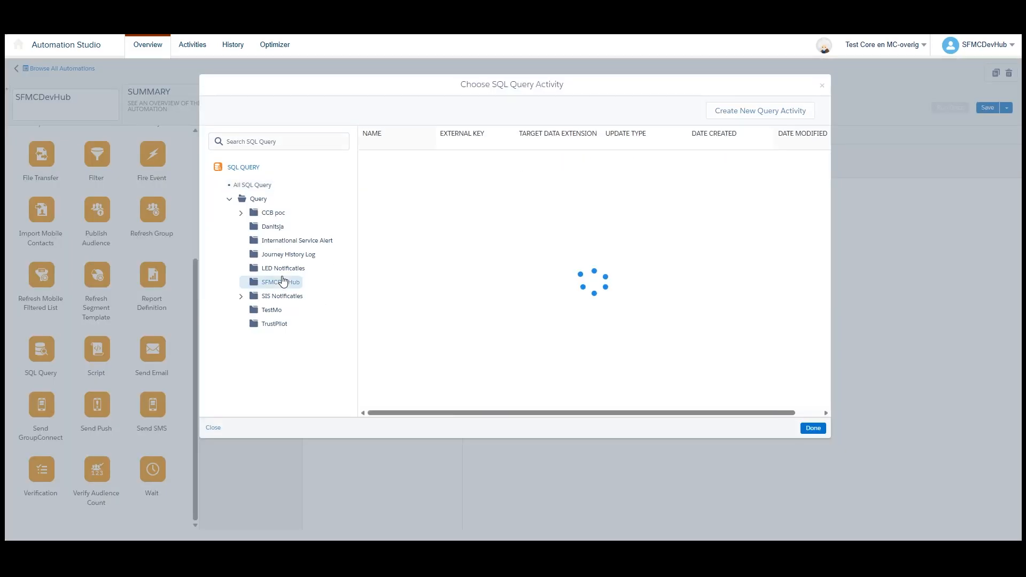
click(431, 177)
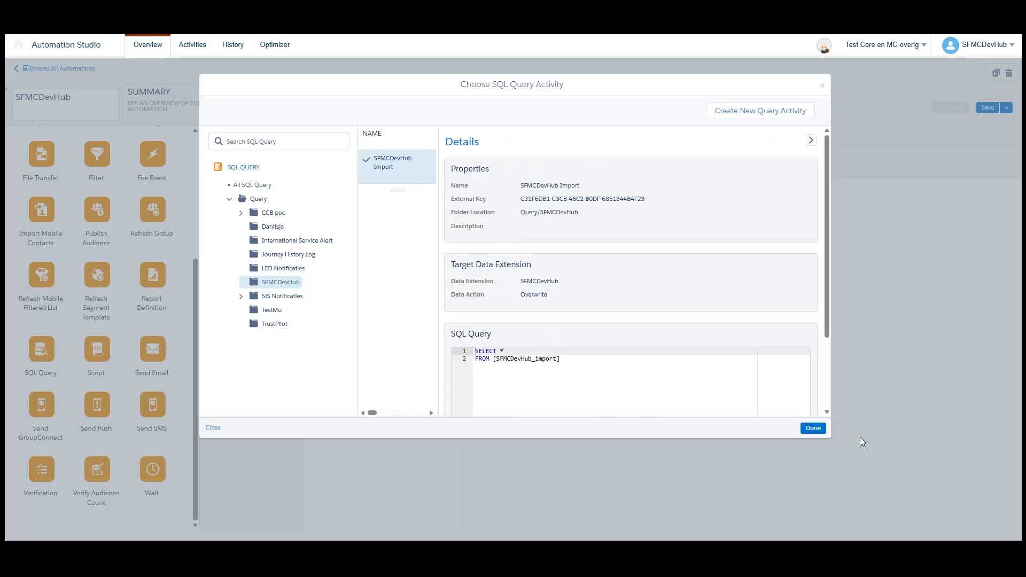
click(813, 428)
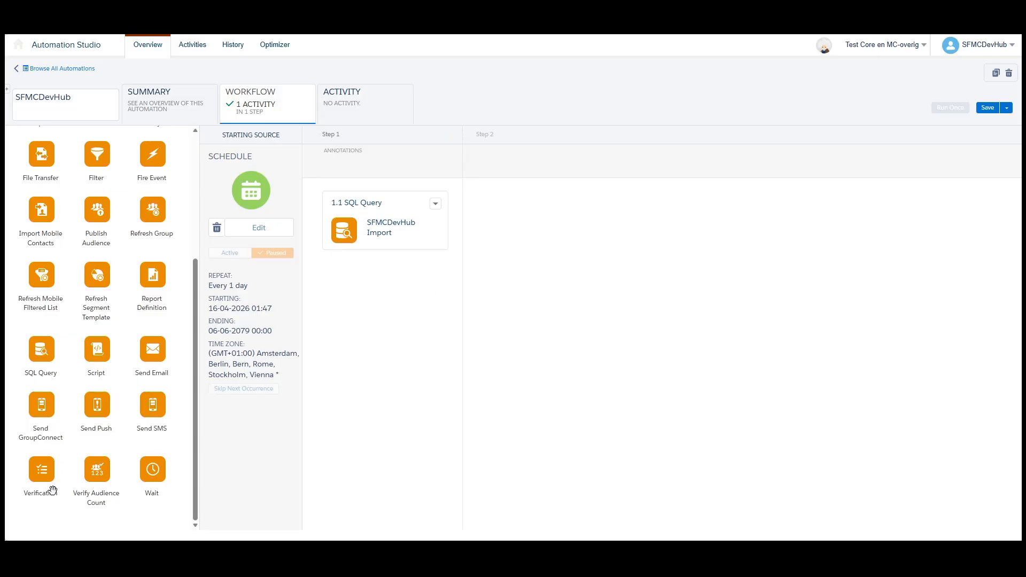
- Add a Verification activity as step 2 and target the SFMCDevHub_Import data extension from the SFMCDevHub folder
drag(52, 490, 530, 248)
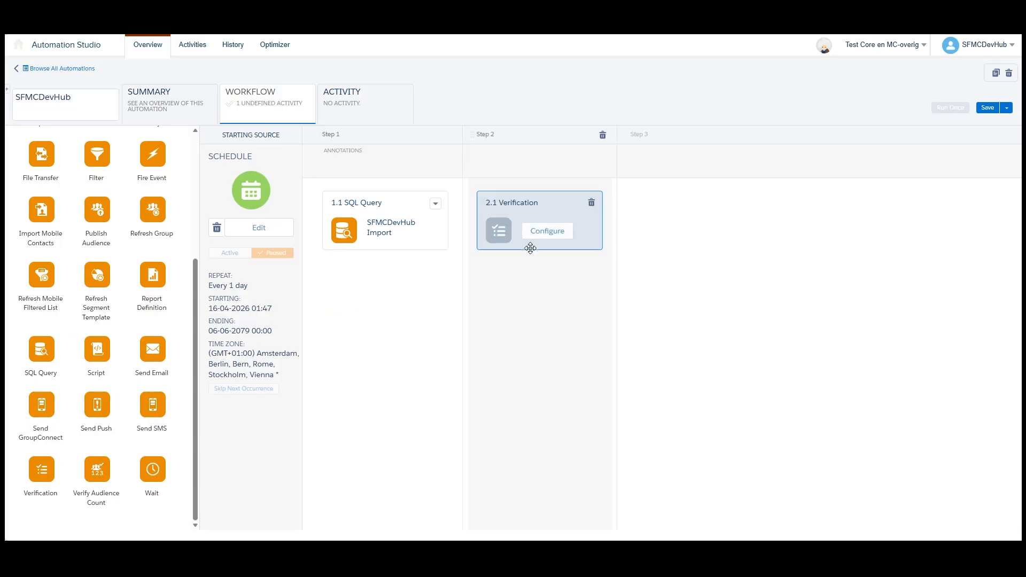
click(547, 231)
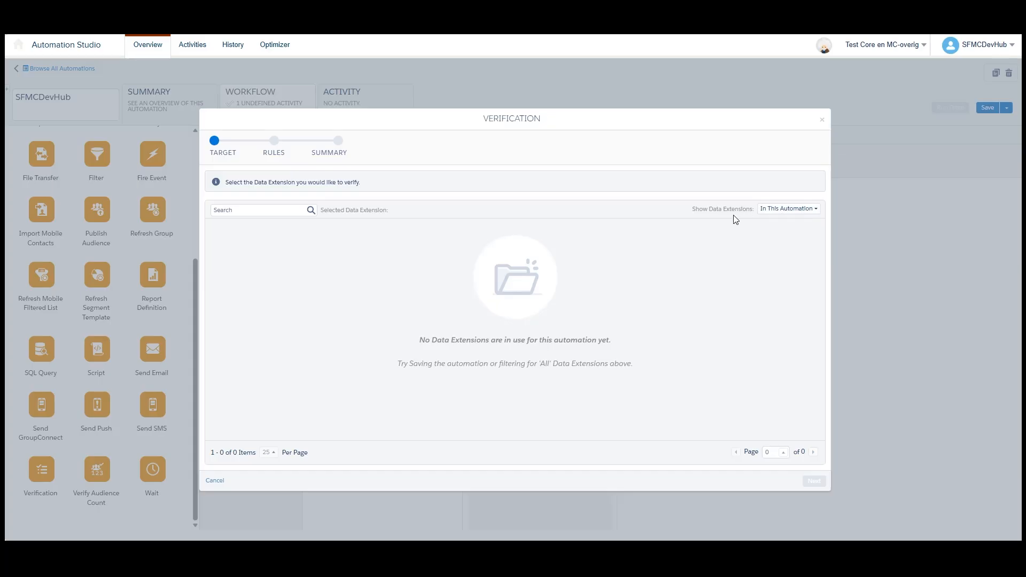
click(783, 212)
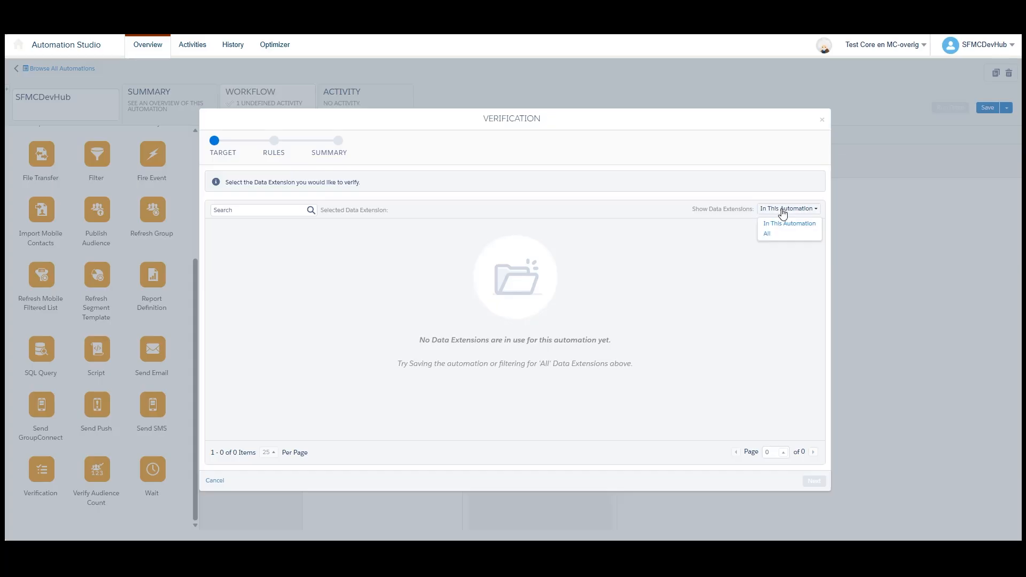
click(772, 237)
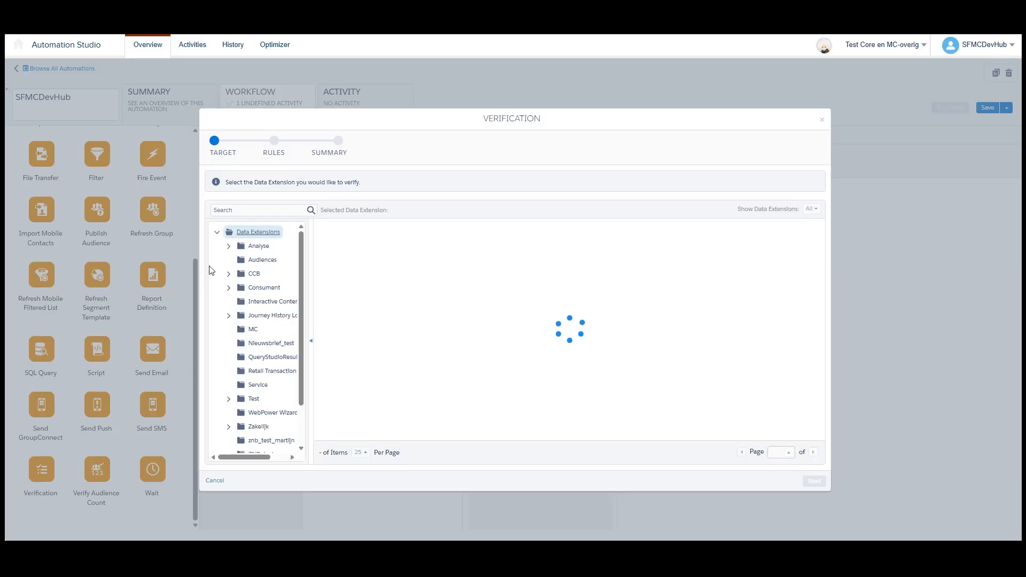
scroll(228, 352, down, 1)
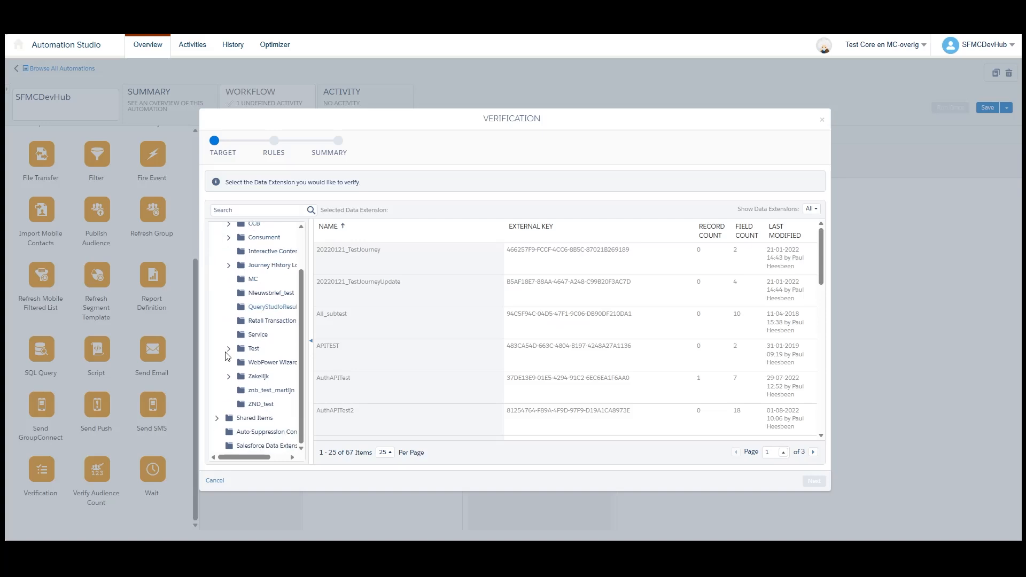
click(228, 349)
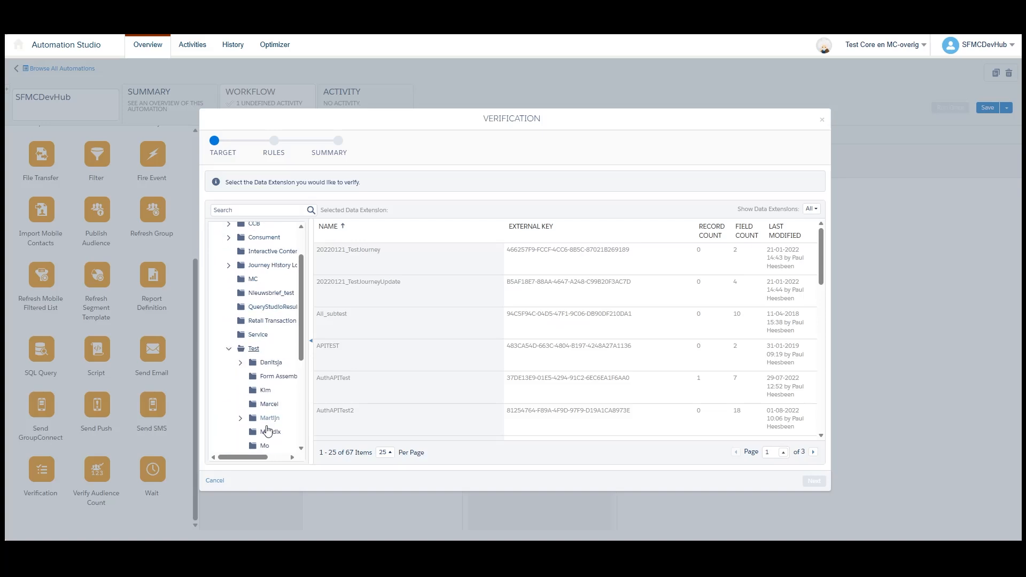
scroll(266, 430, down, 3)
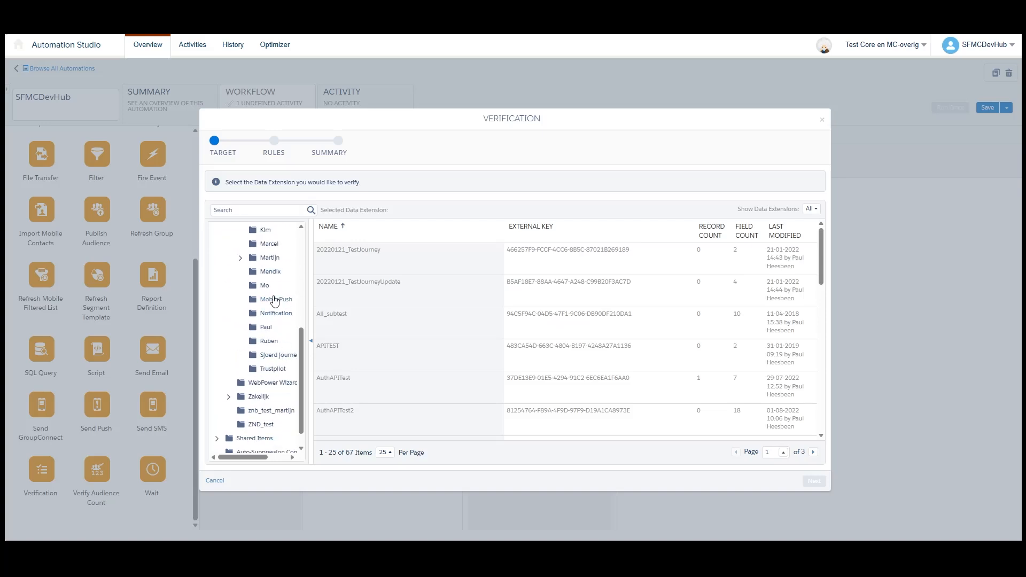
click(240, 258)
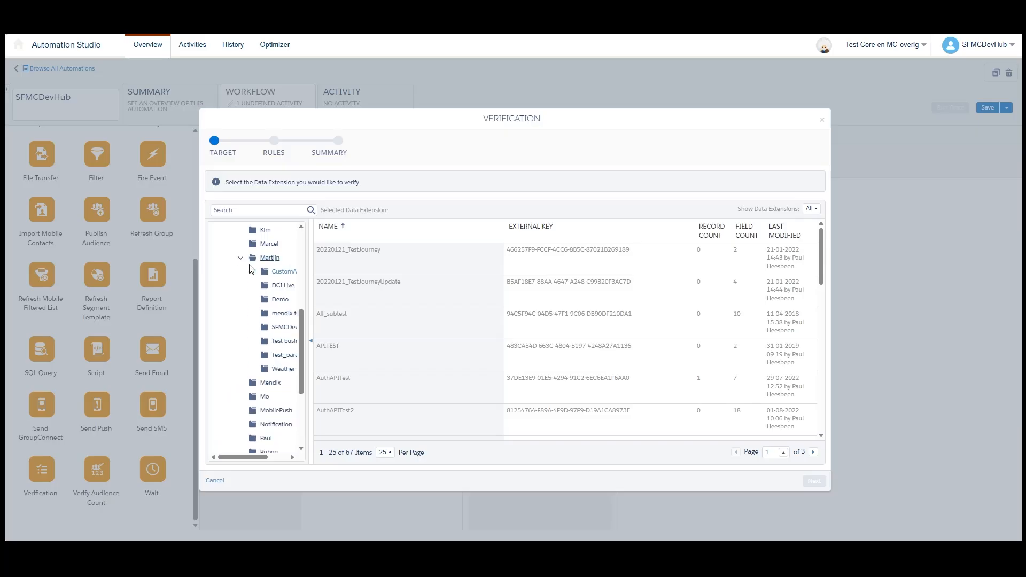
click(282, 327)
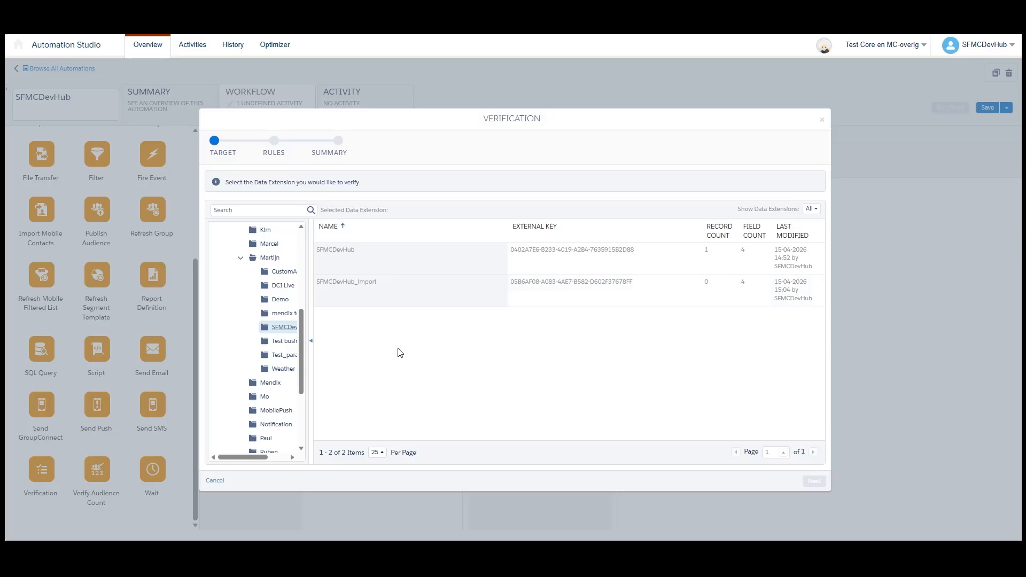
click(357, 295)
click(814, 483)
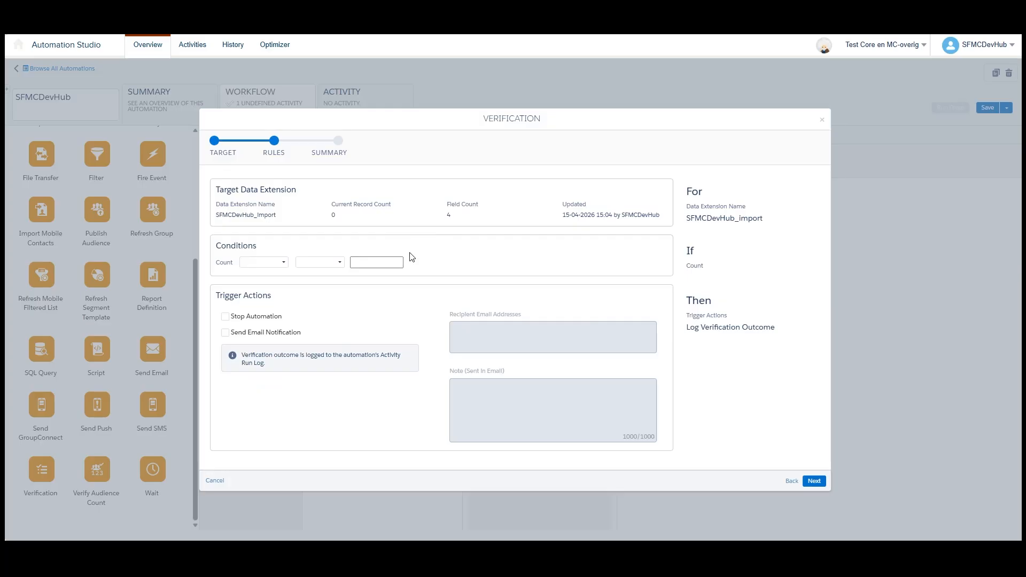
- Set the verification condition to a record count that is less than 1
click(264, 263)
click(249, 277)
click(320, 263)
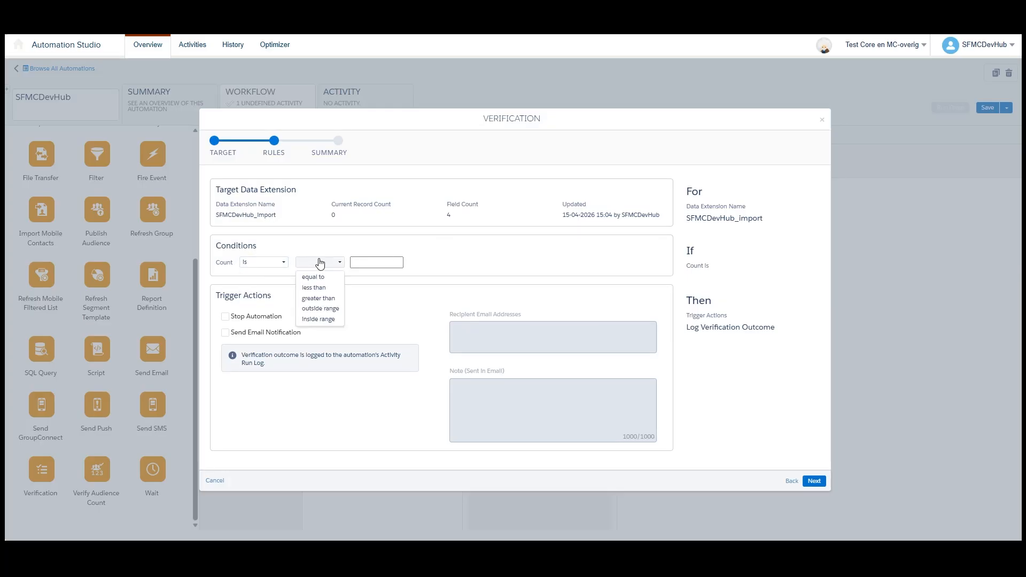
click(326, 288)
click(383, 262)
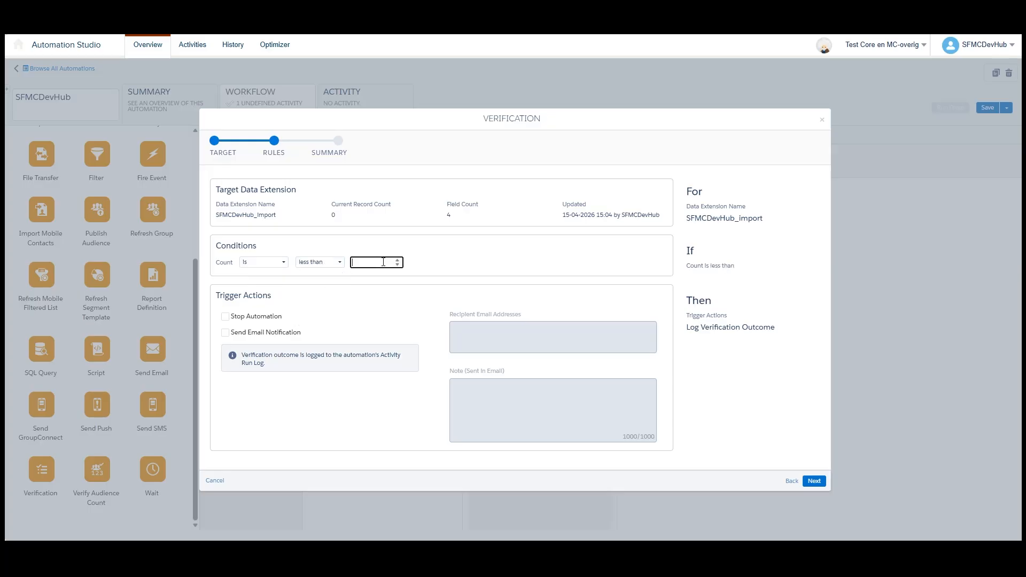
text(1)
click(743, 377)
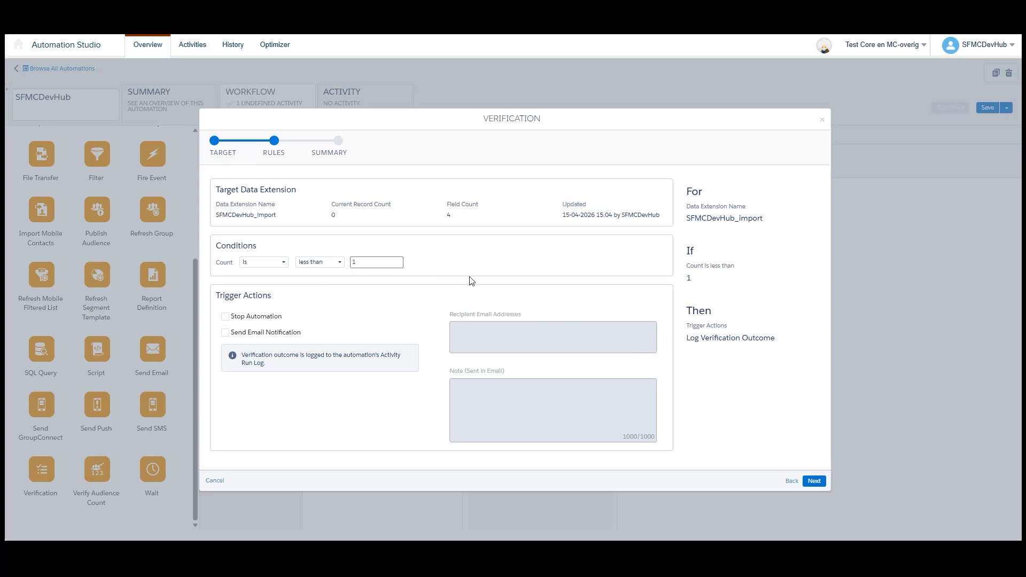
- Enable Stop Automation as the verification's trigger action, leave Send Email Notification off, and finish the activity
click(242, 317)
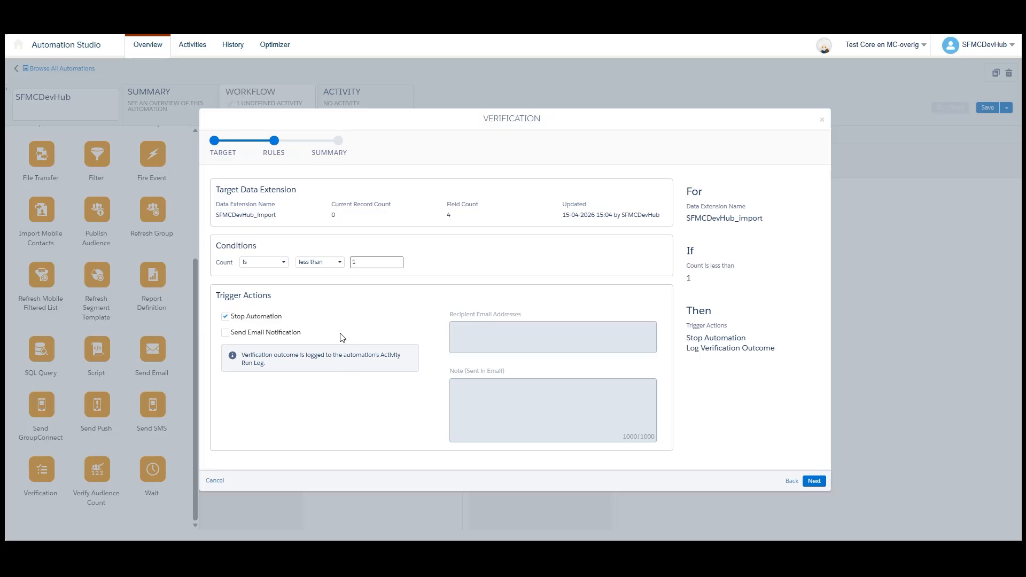
click(226, 333)
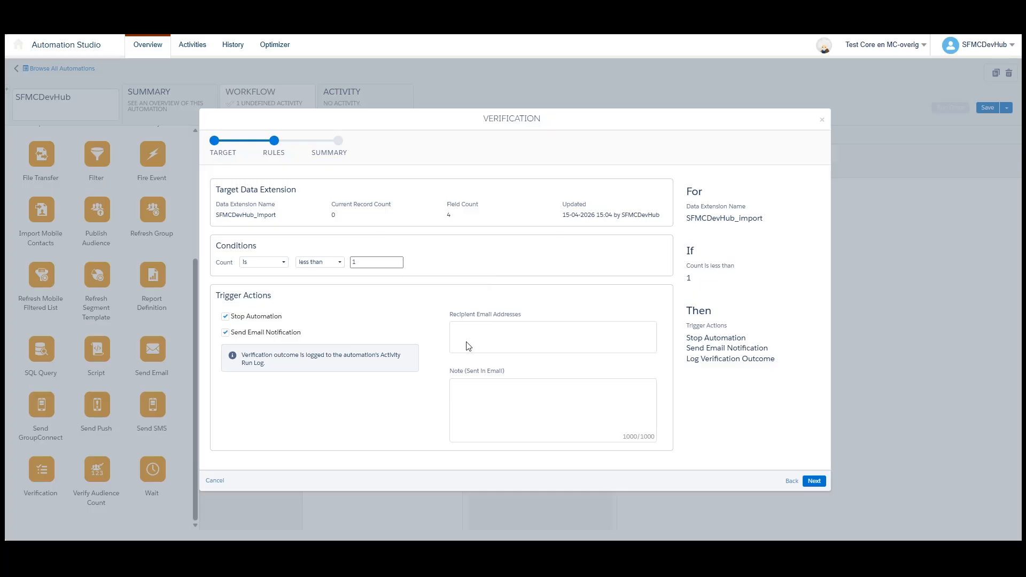
click(224, 336)
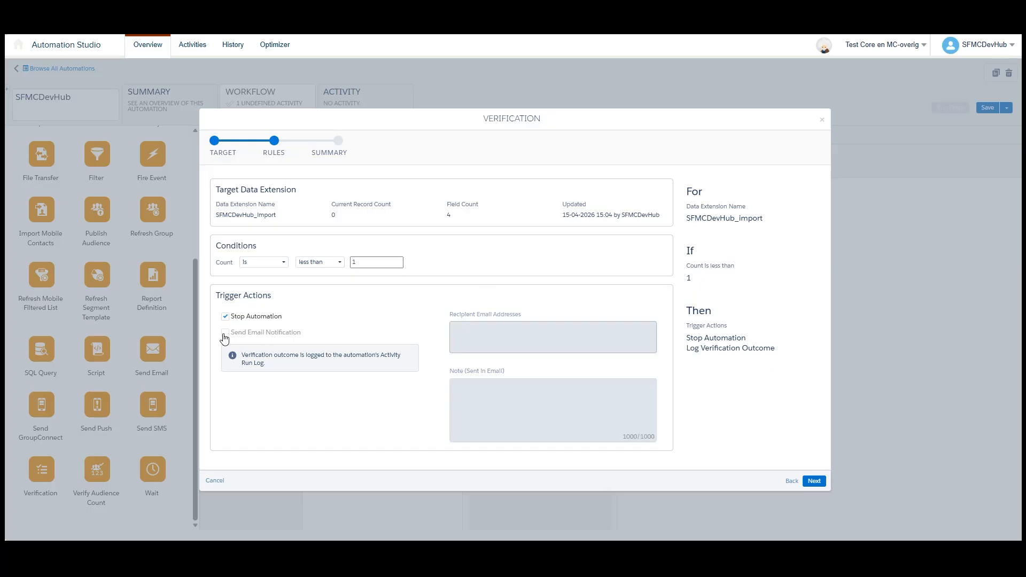
click(813, 482)
click(813, 481)
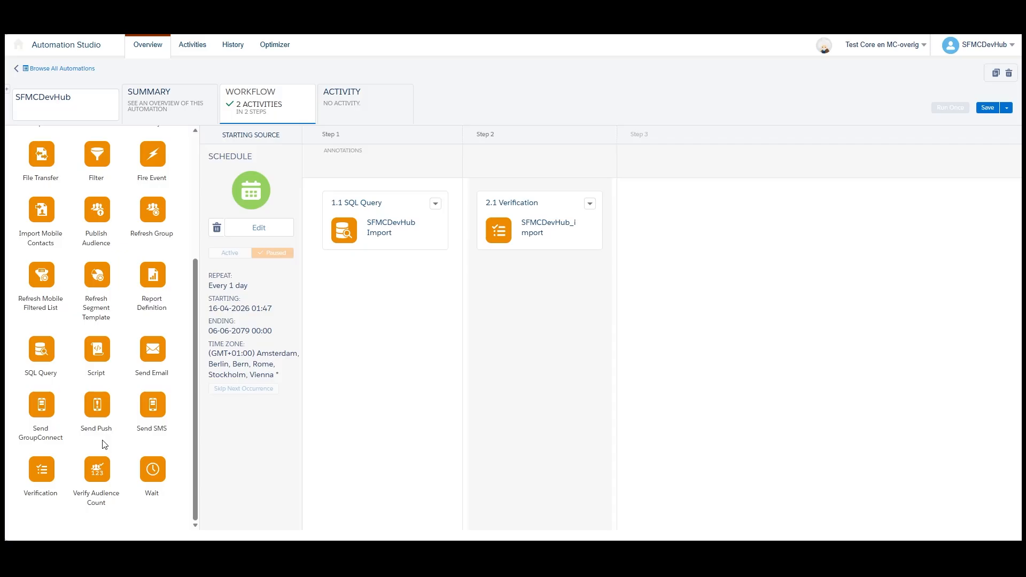
- Add a Send Email activity as step 3 and assign the existing SFMCDevHub Automaiton Studio Email to it
drag(152, 350, 689, 225)
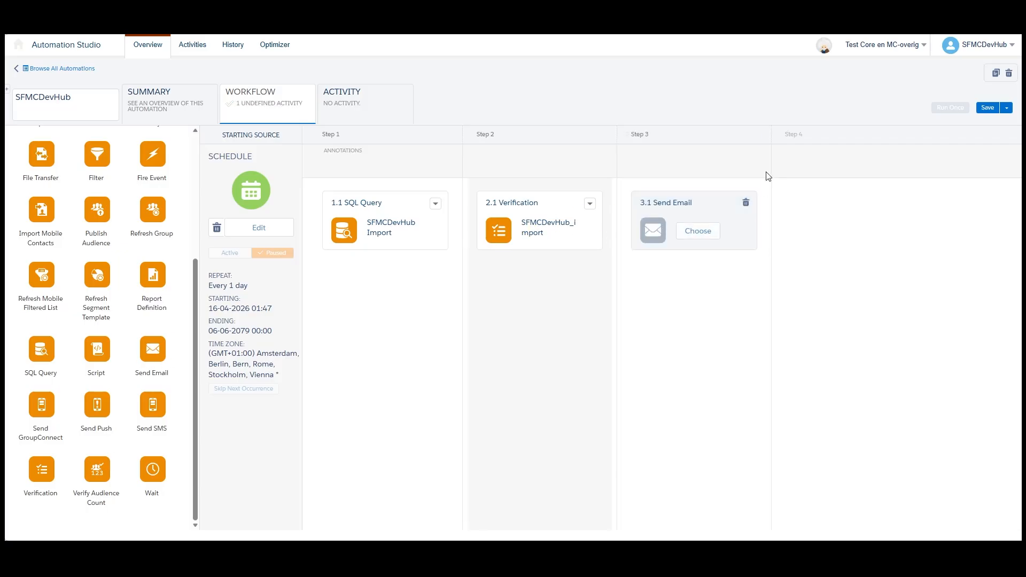
click(703, 235)
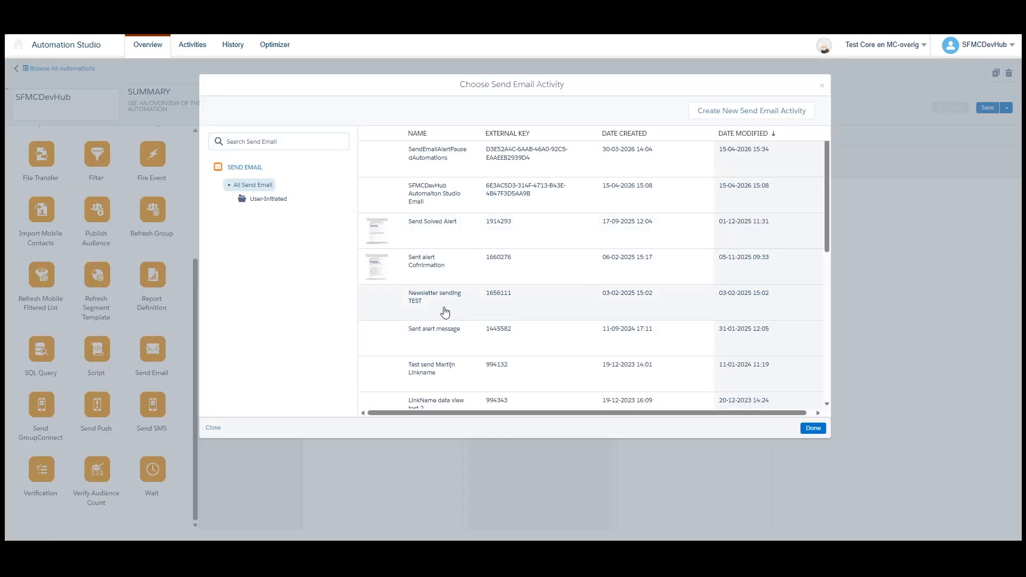
click(442, 208)
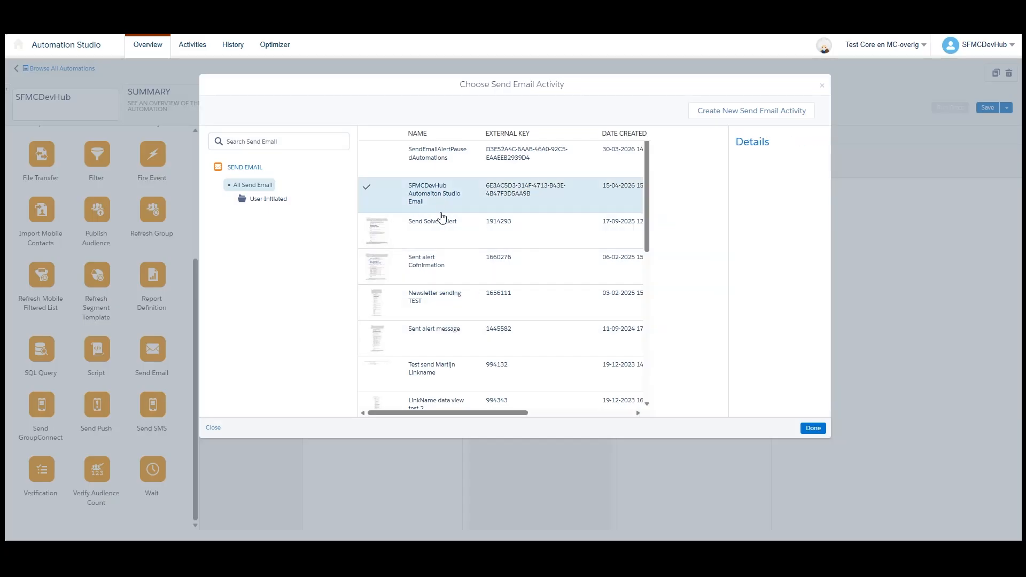
click(813, 428)
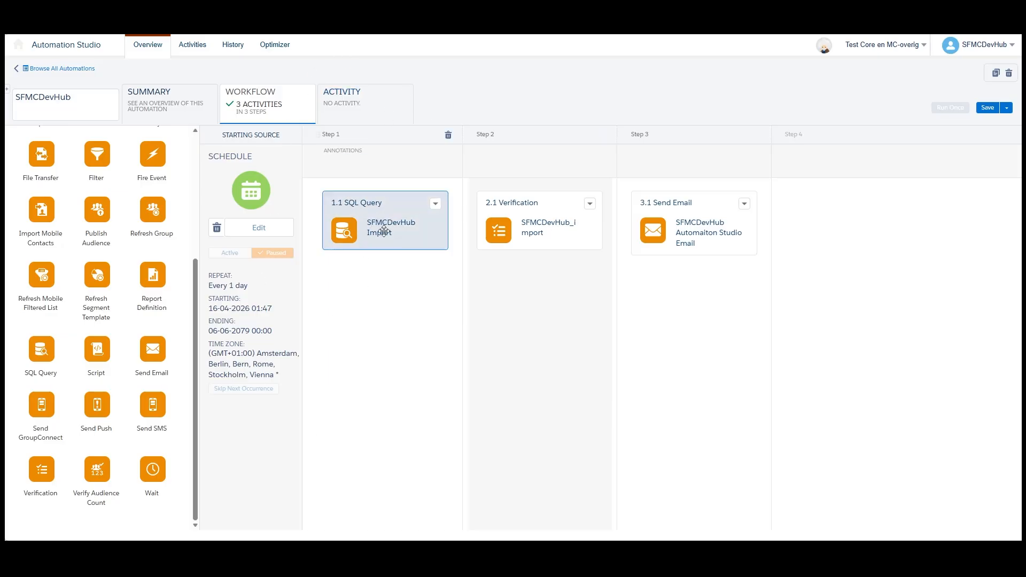
- Examine the step 1 SQL query and its source data extension SFMCDevHub_import in Contact Builder, leaving the query unedited
click(436, 204)
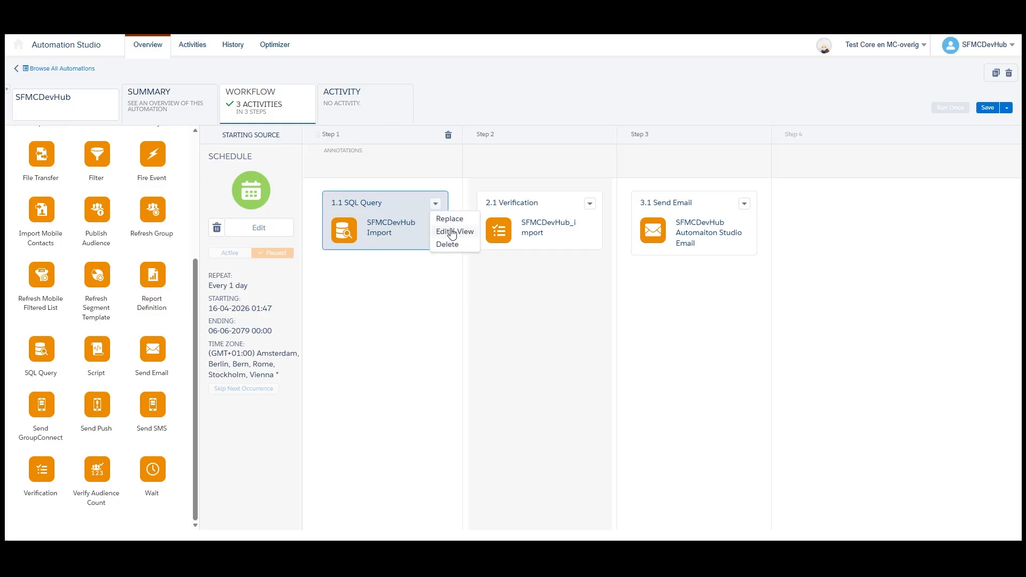
click(449, 231)
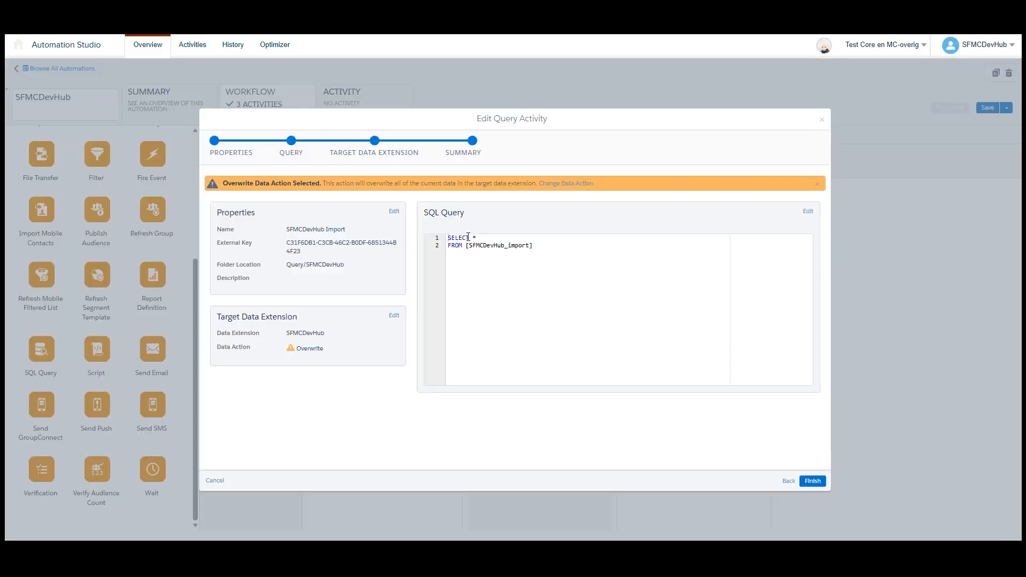
drag(478, 239, 507, 247)
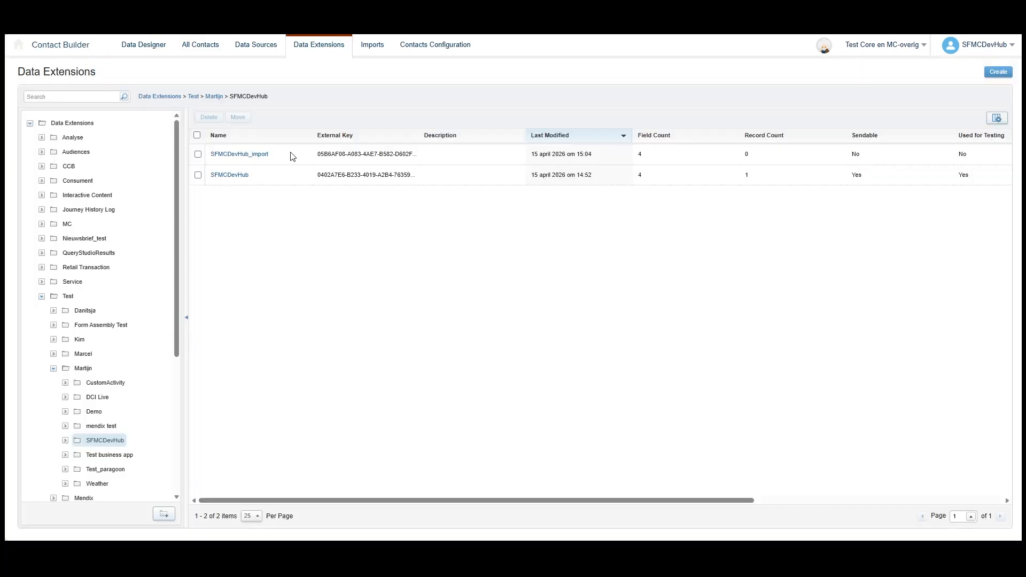
click(256, 155)
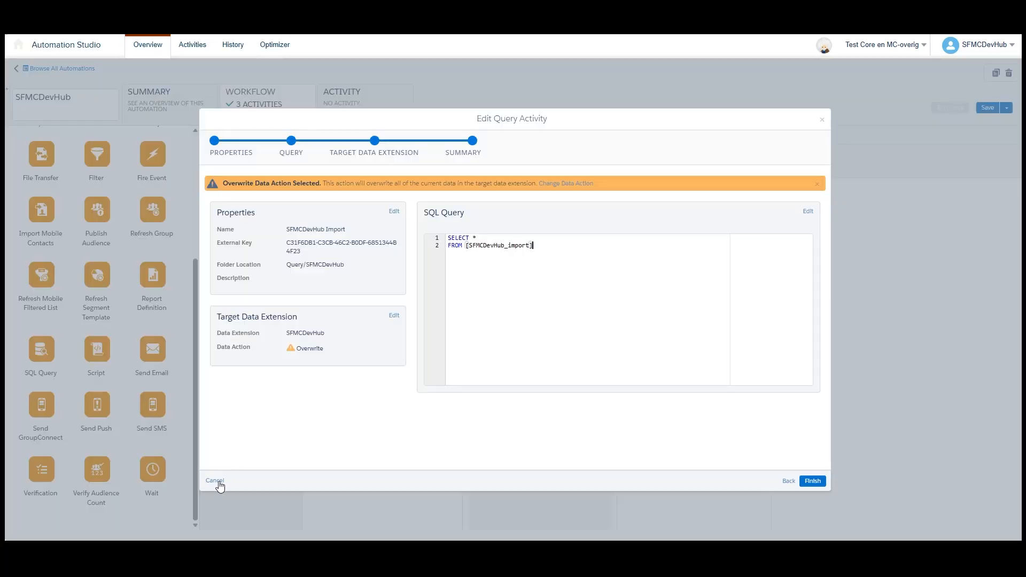
click(215, 480)
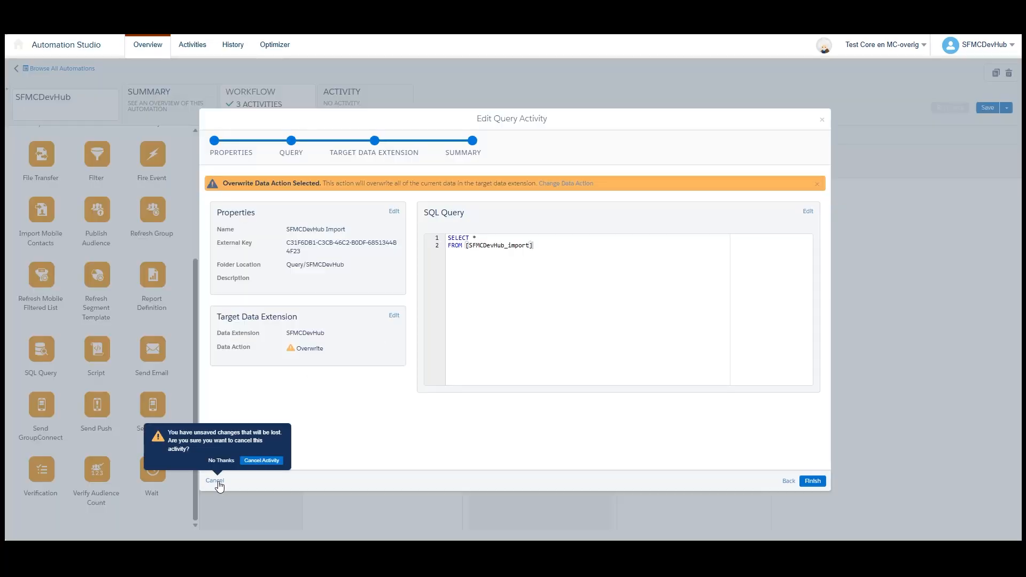
click(262, 461)
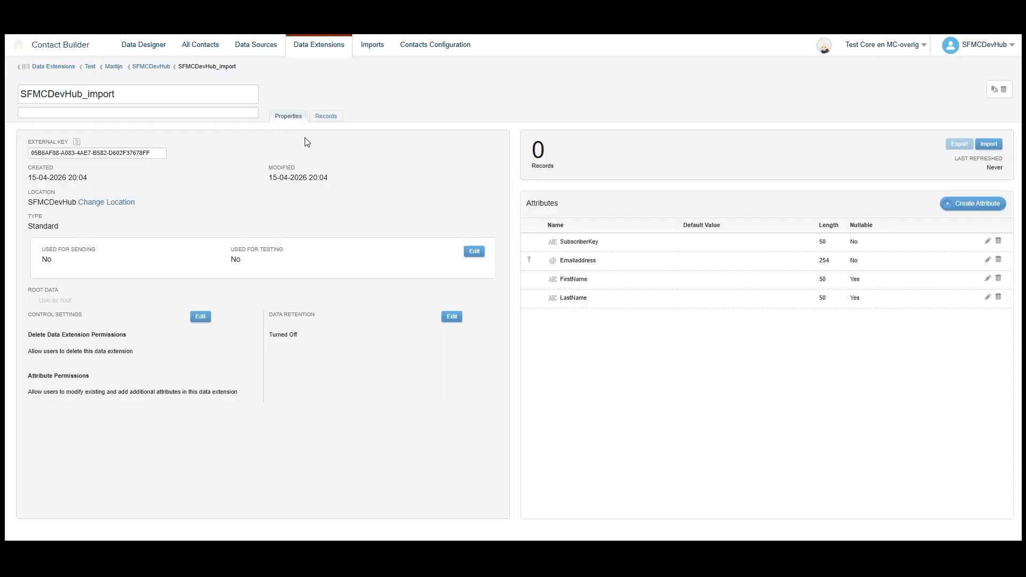
click(151, 66)
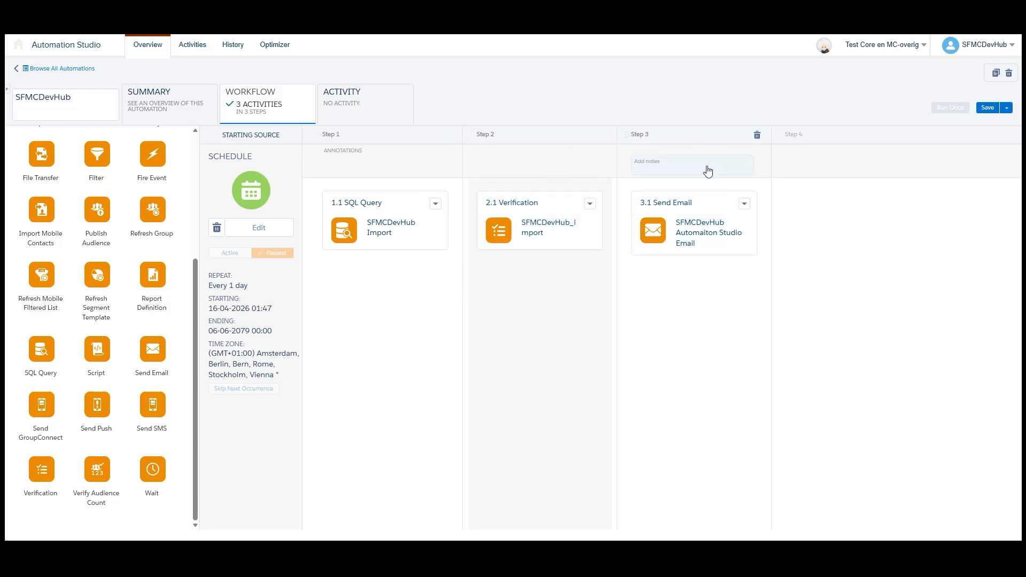
- Save the automation and run its SQL Query, Verification and Send Email activities once
click(986, 107)
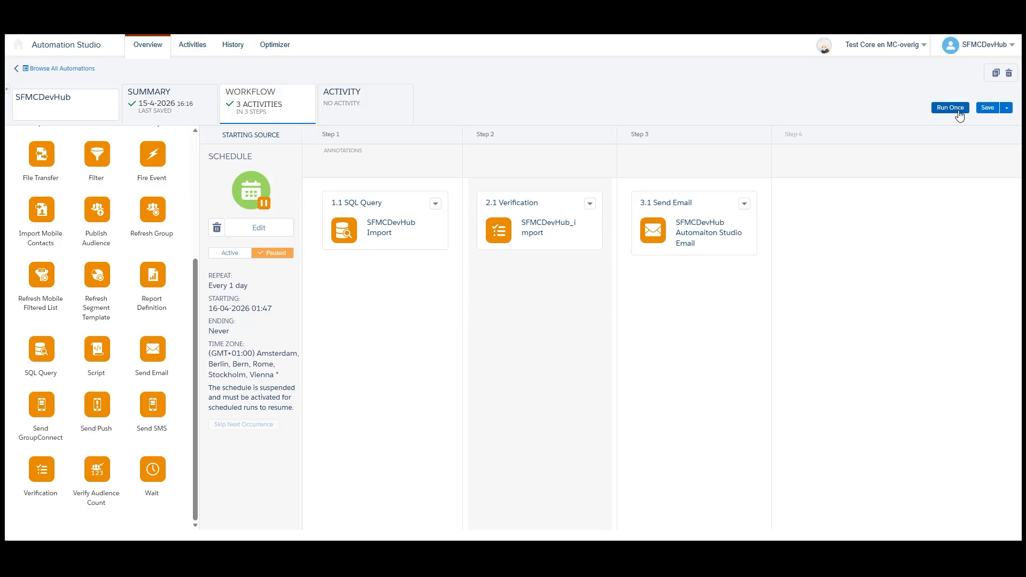
click(950, 107)
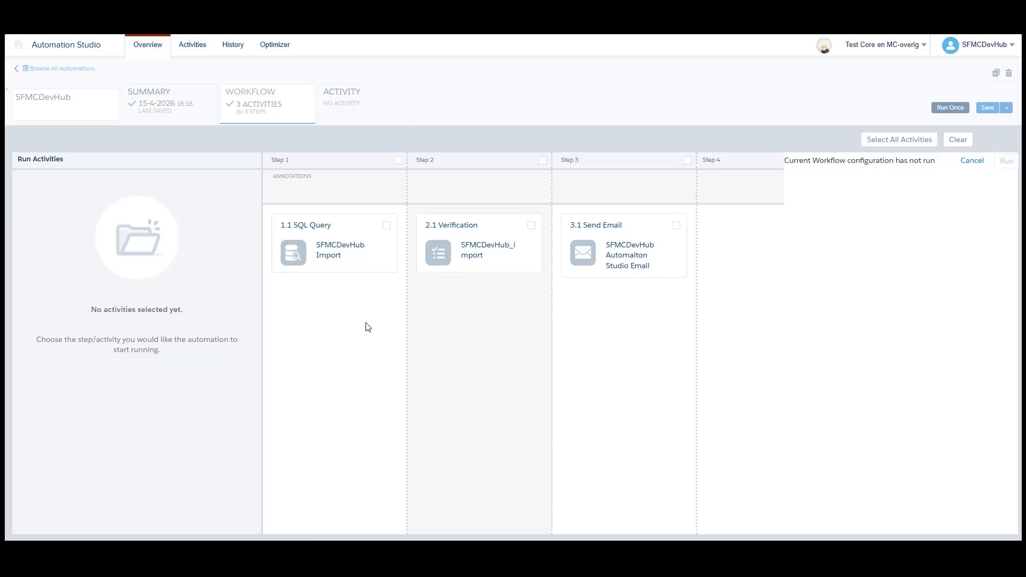
click(386, 226)
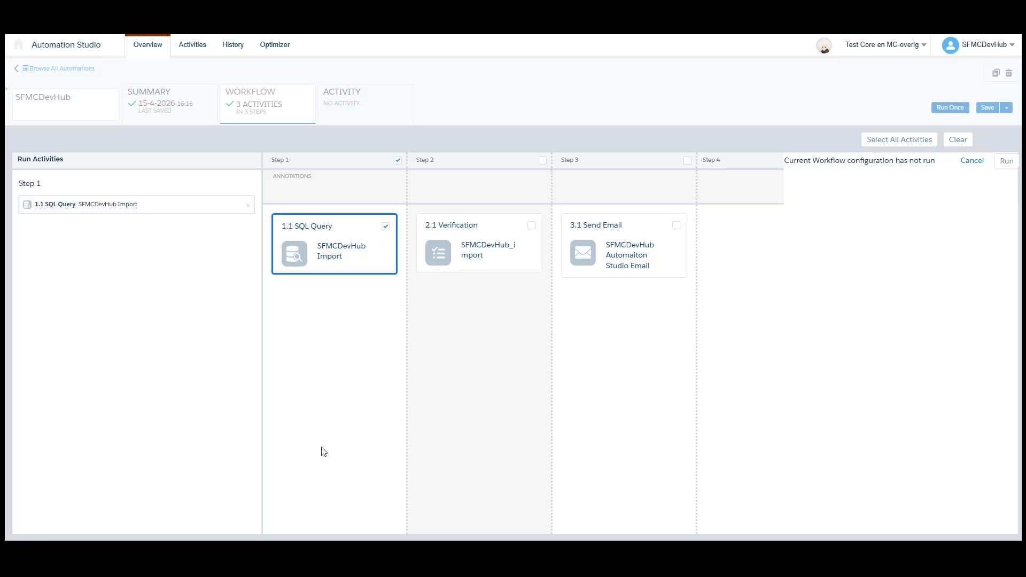
click(531, 227)
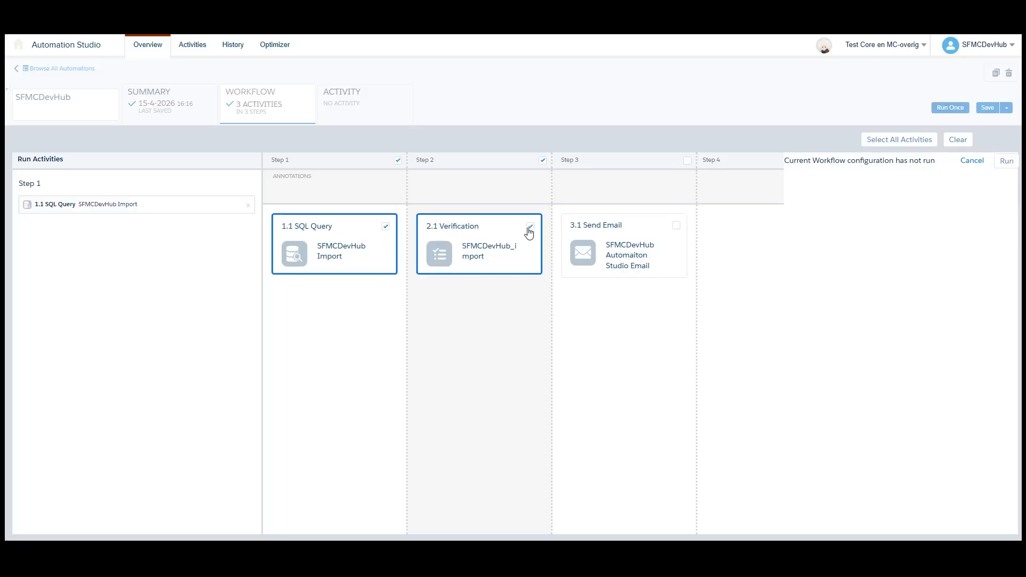
click(870, 141)
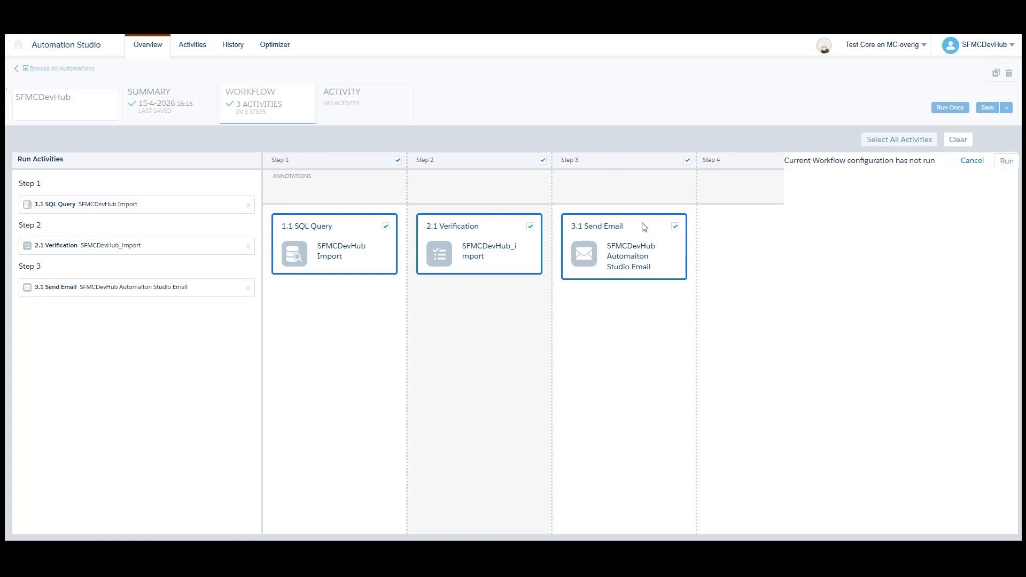
click(1007, 161)
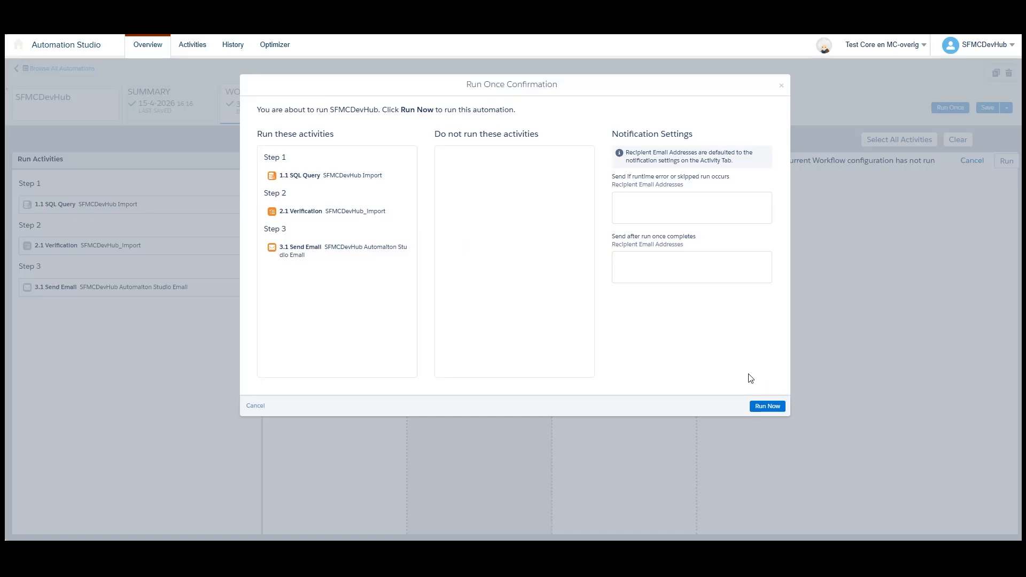
click(767, 407)
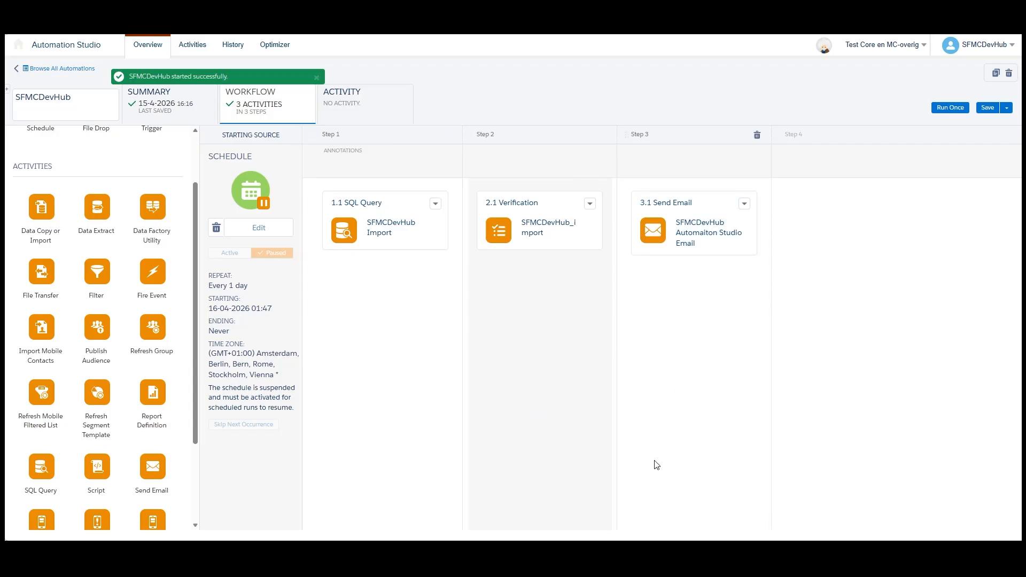
- Open the SFMCDevHub automation's activity overview to check the run
click(354, 101)
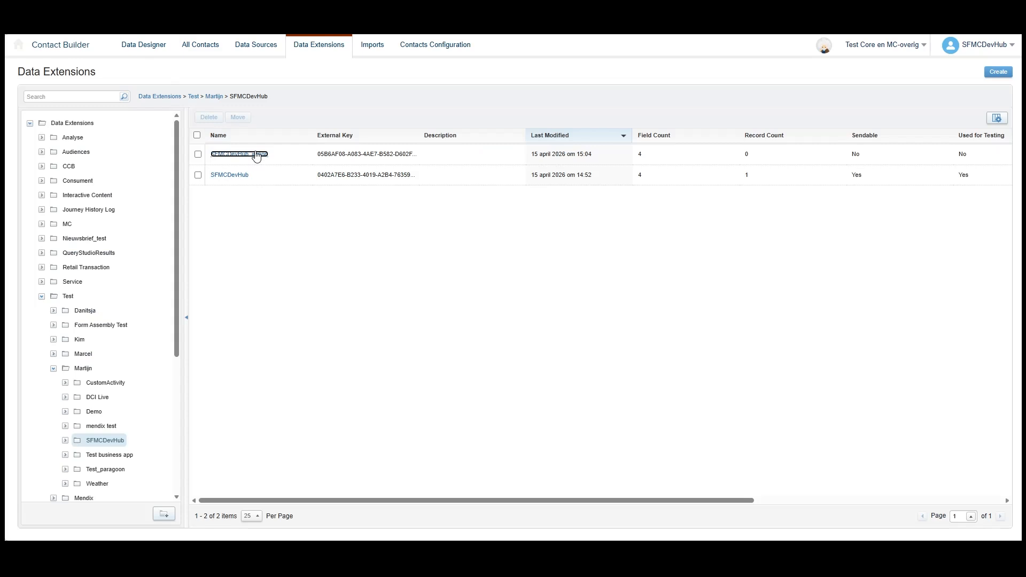
- Add a new record to the SFMCDevHub_import data extension and enter its subscriber key
click(258, 154)
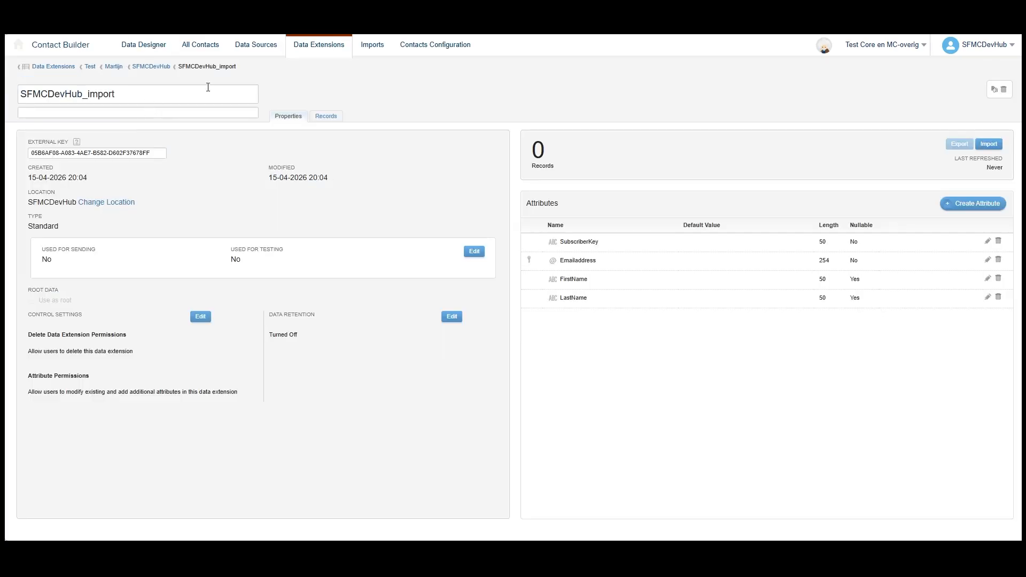
click(327, 116)
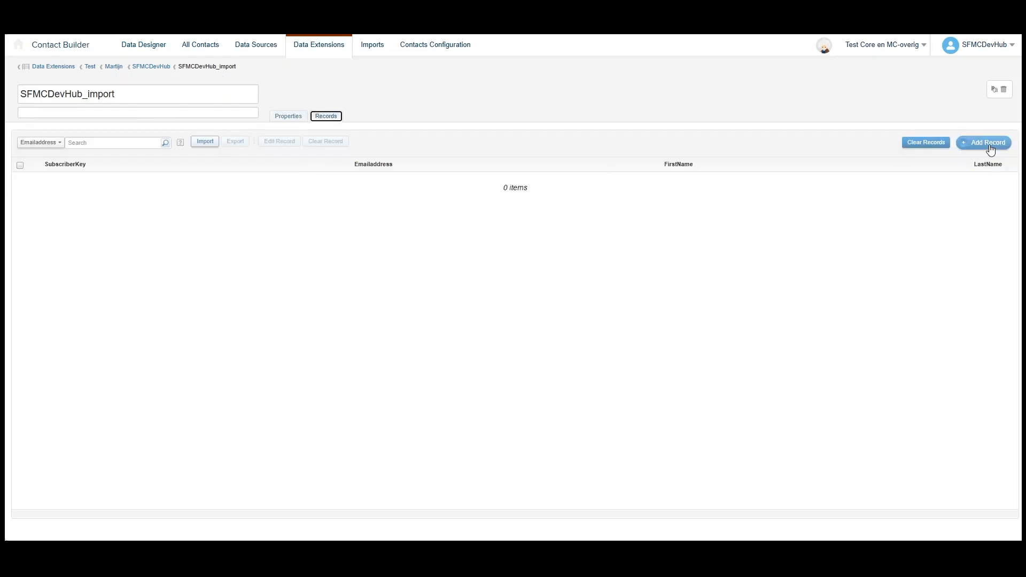
click(988, 142)
click(214, 184)
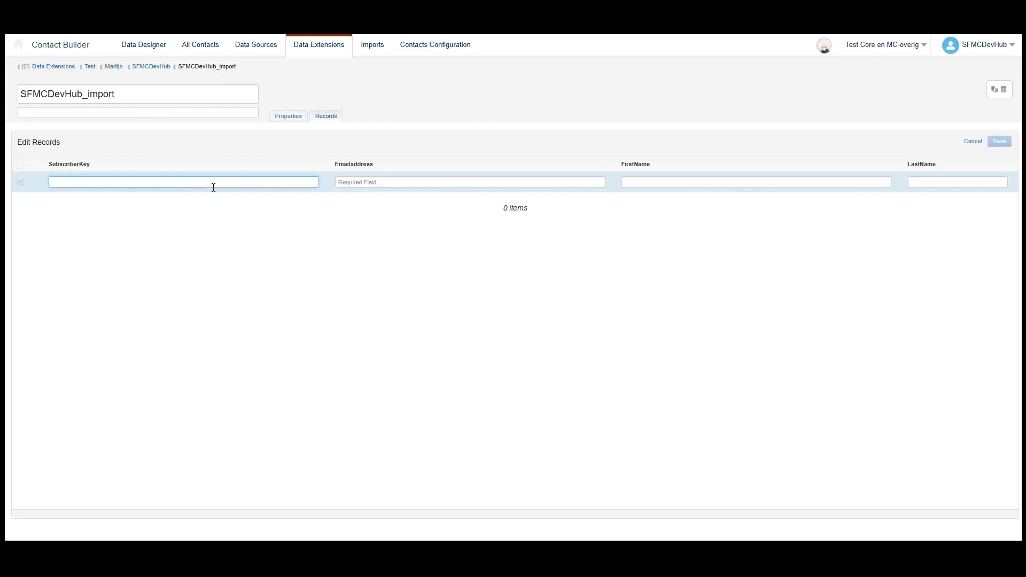
text(123456)
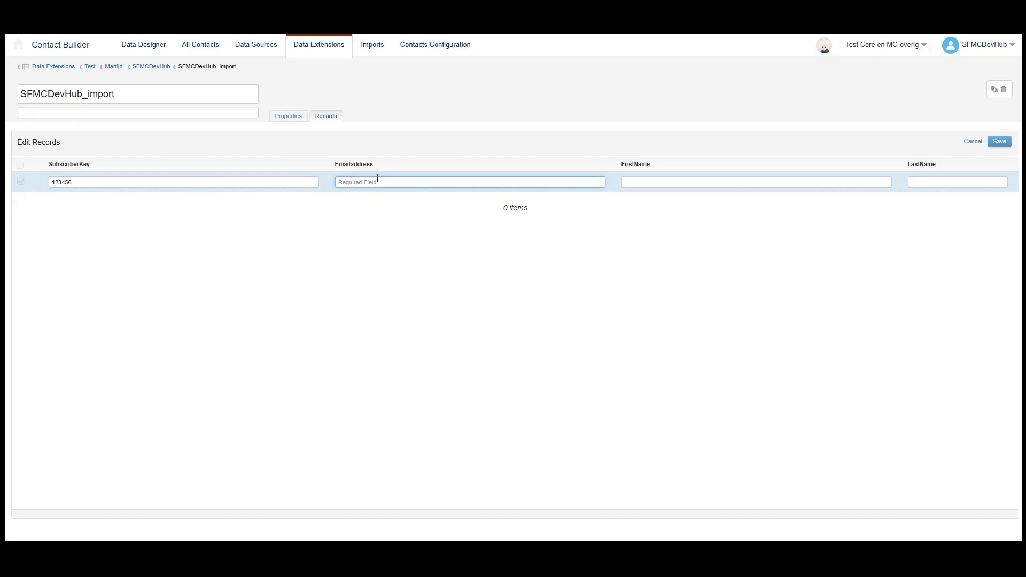
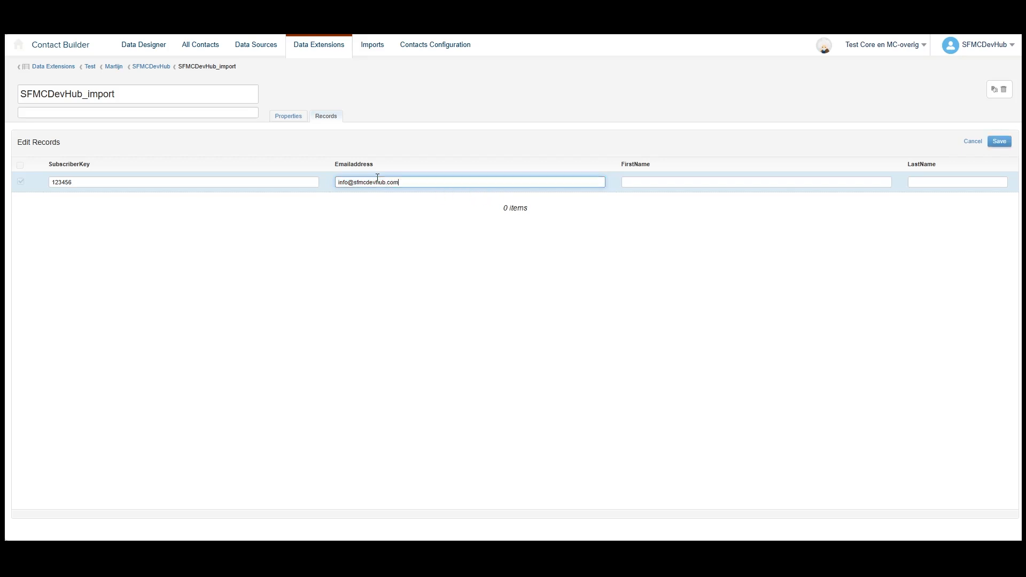
- Fill in the new record's email address, set FirstName to SFMC and LastName to DevHub, and save the record
key(Tab)
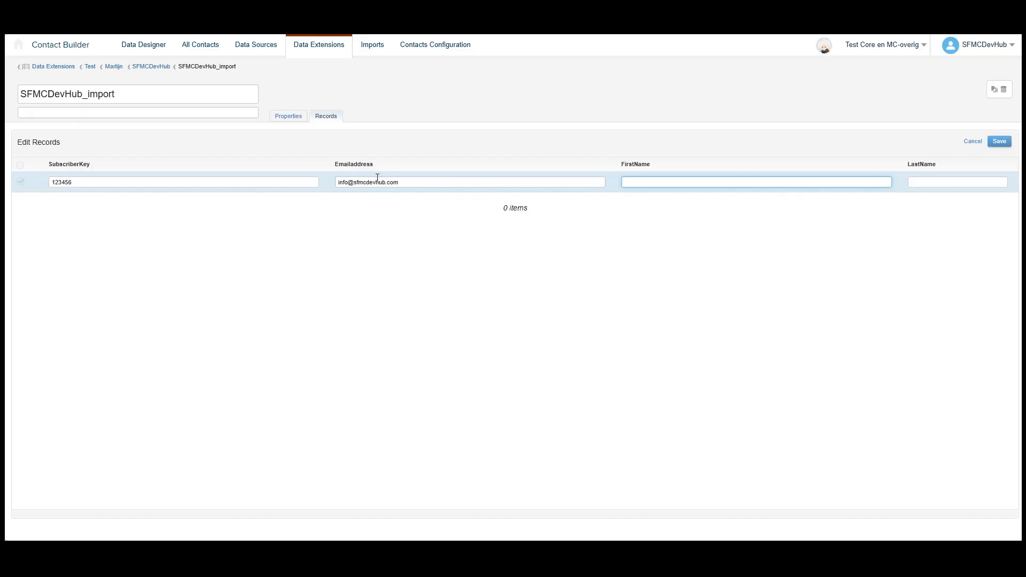
text(SFMC)
key(Tab)
text(De)
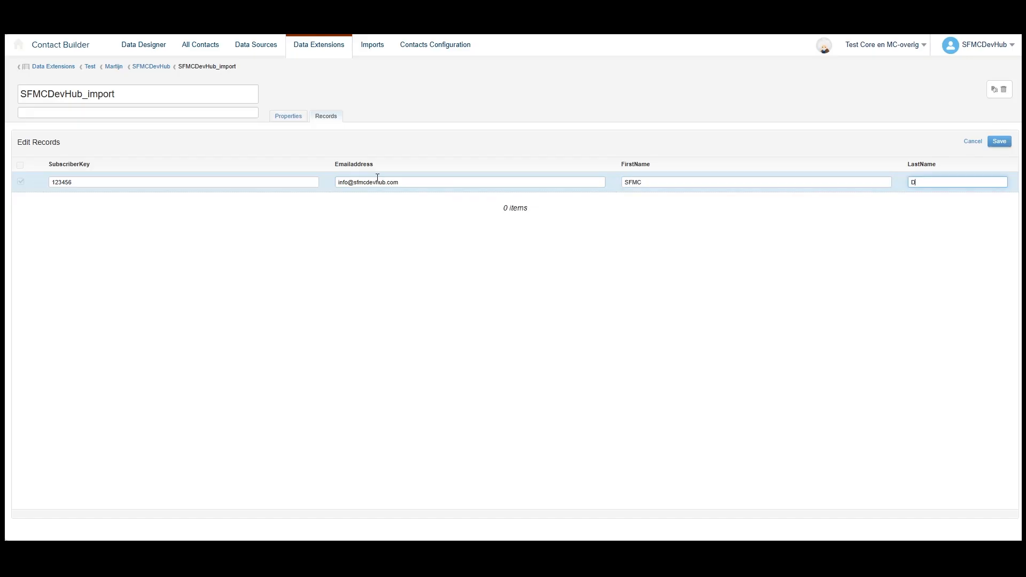
text(vHub)
click(1006, 142)
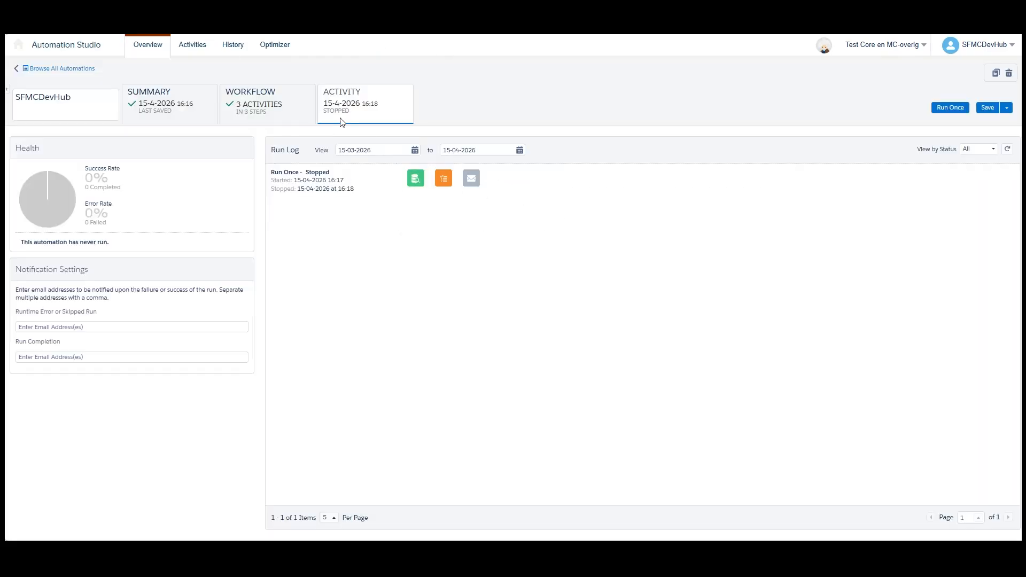
- In Automation Studio, run all three SFMCDevHub workflow activities once again and view the automation's run log
click(286, 117)
click(950, 107)
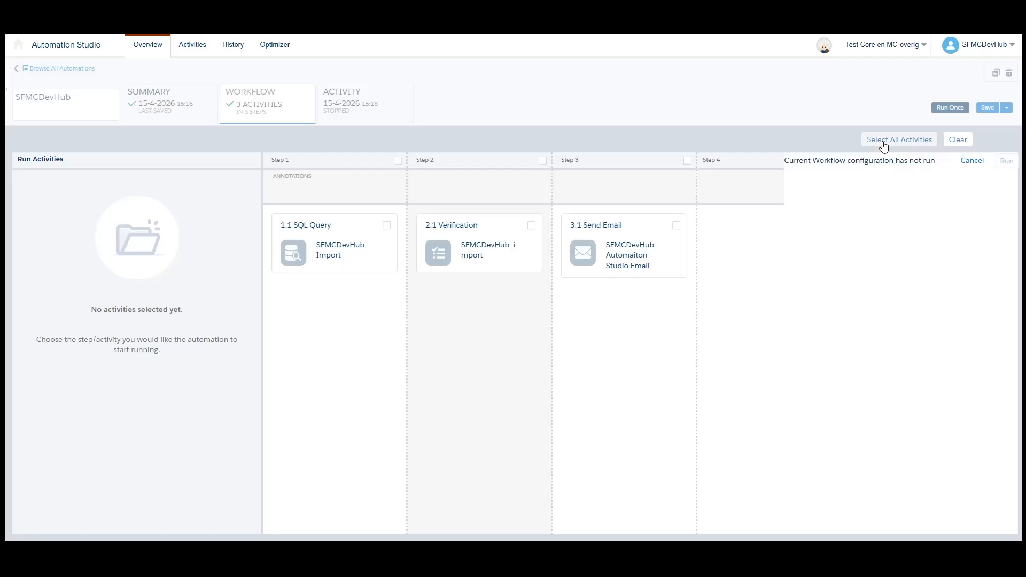
click(903, 141)
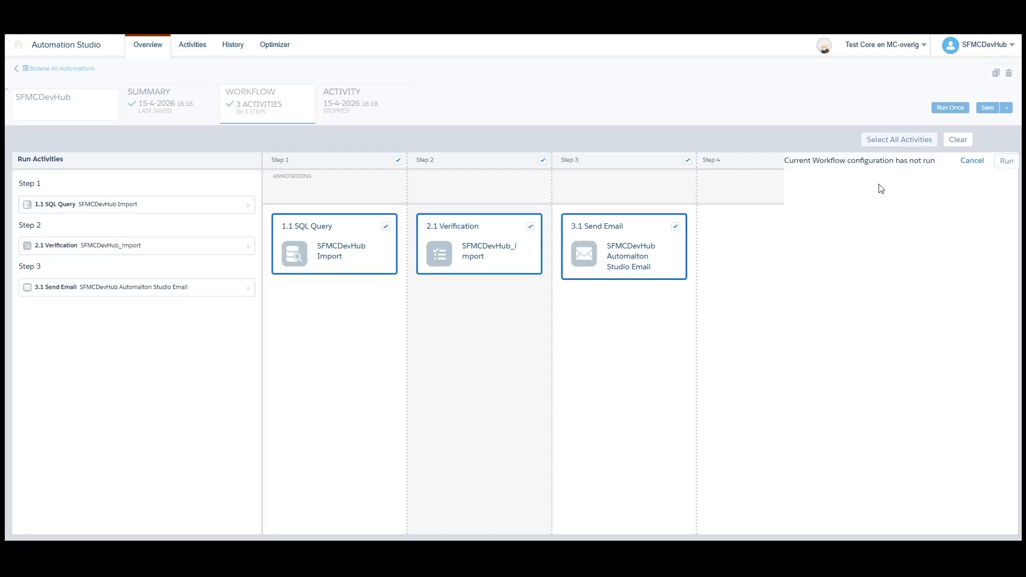
click(1007, 163)
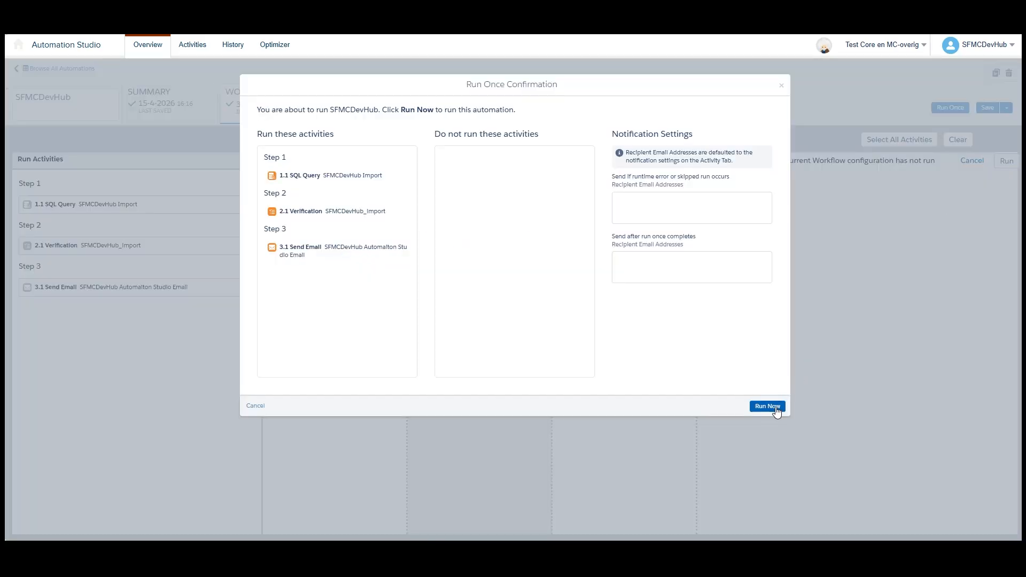
click(753, 406)
click(368, 107)
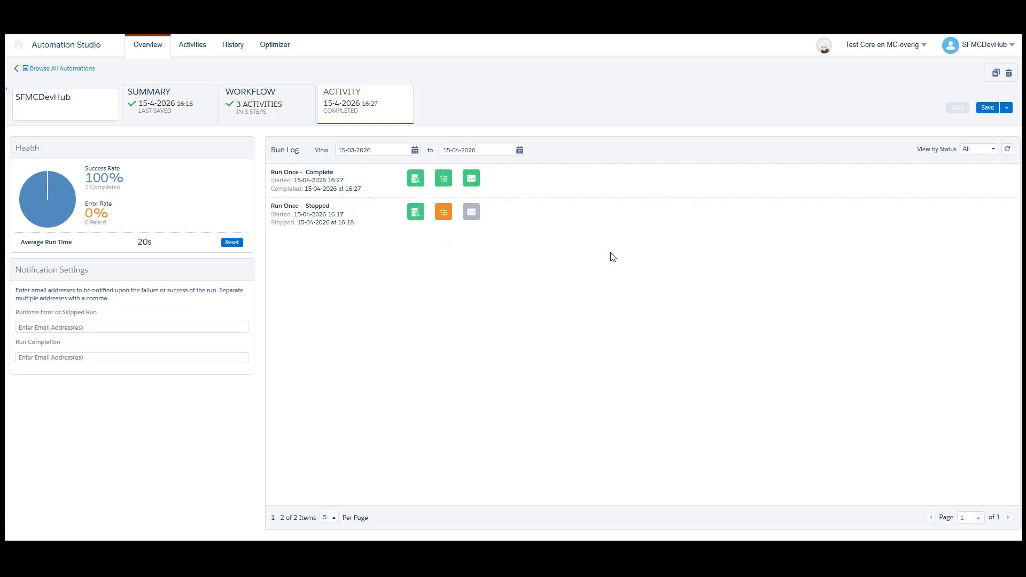
- Switch to Contact Builder and open the SFMCDevHub data extension to check the result of the run
click(292, 109)
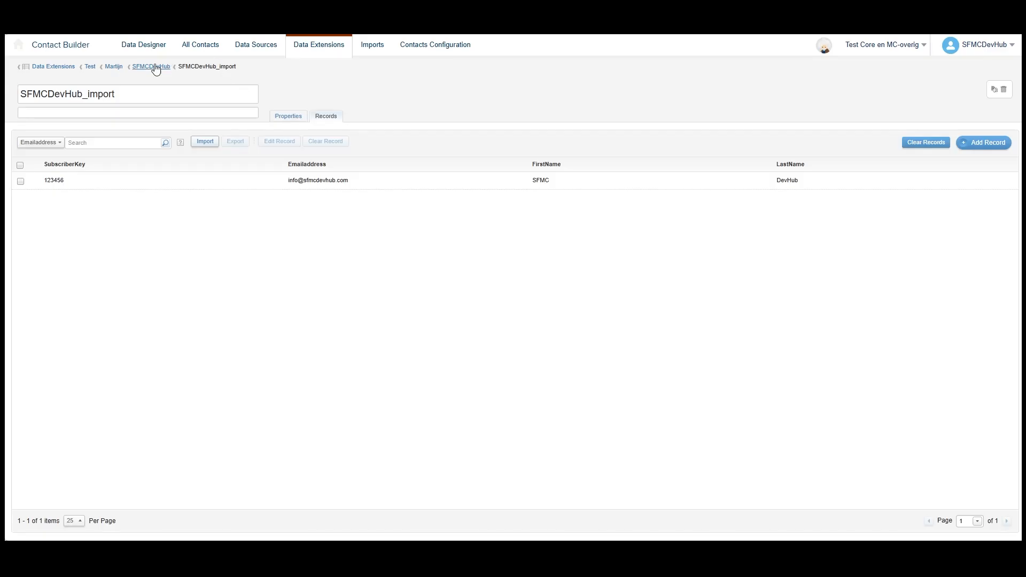
click(155, 69)
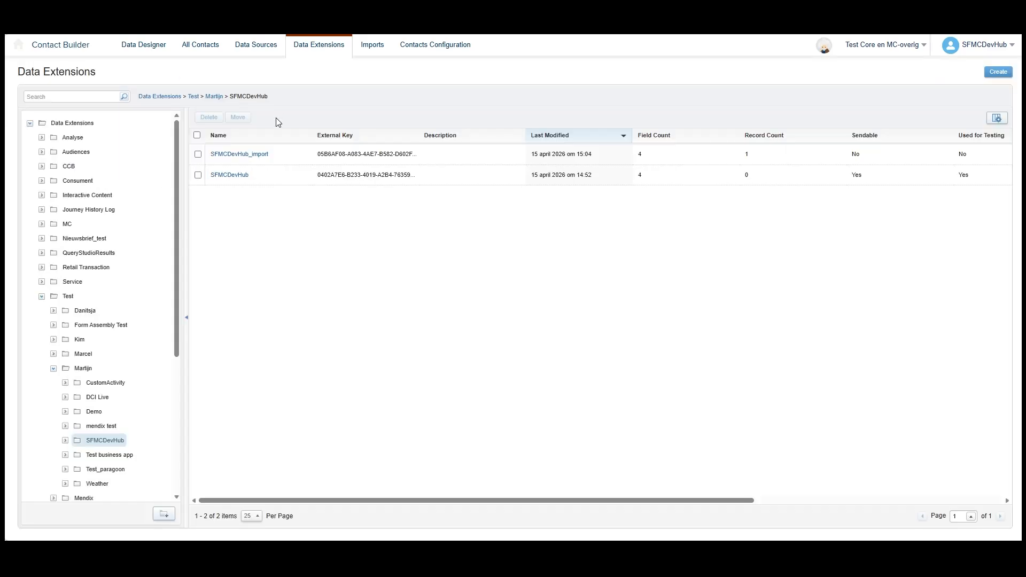
click(229, 174)
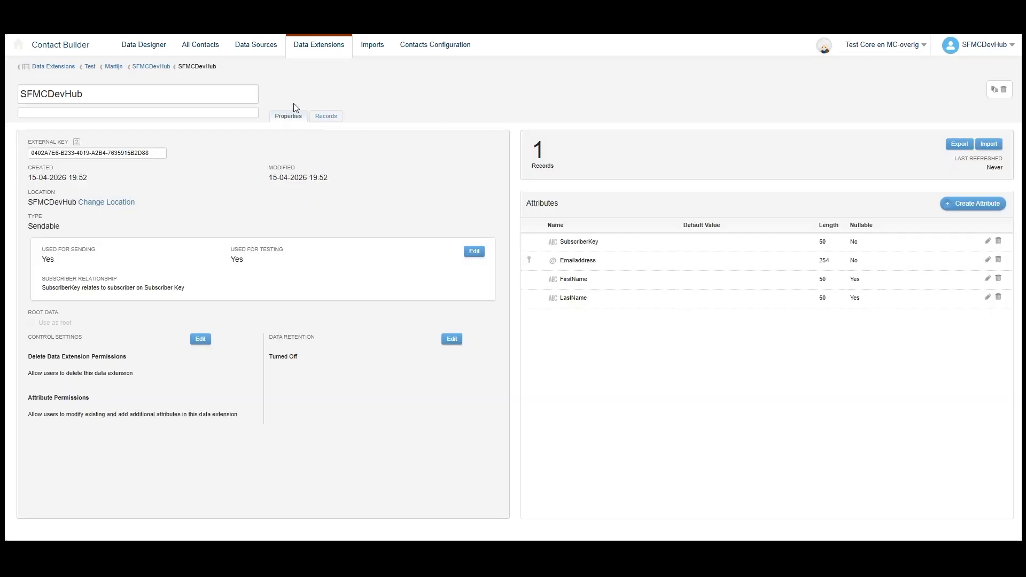